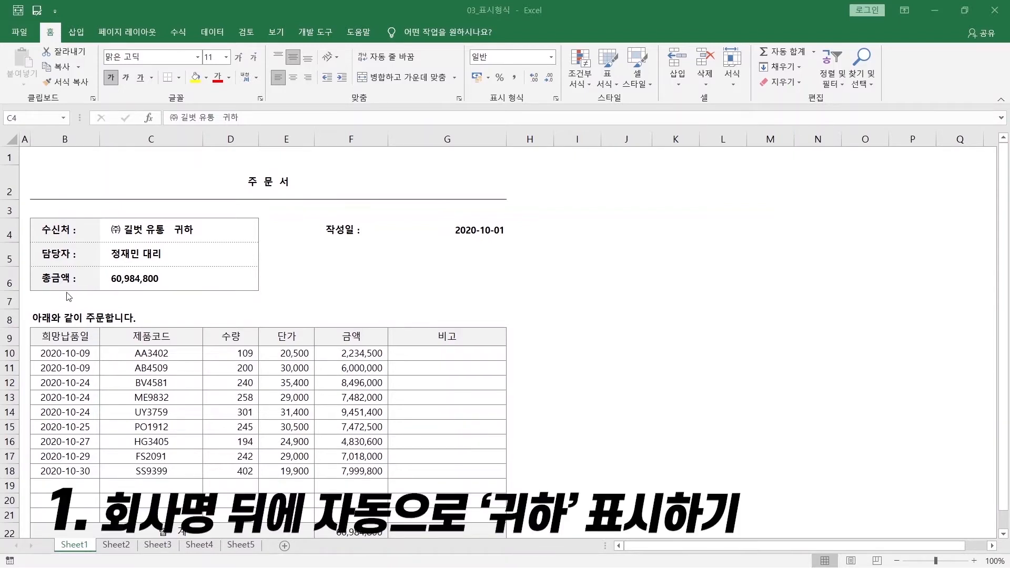
Clear the recipient cell C4 on Sheet1 and give it the custom number format @" 귀하"
{"action": "left_click", "coordinate": [143, 228]}
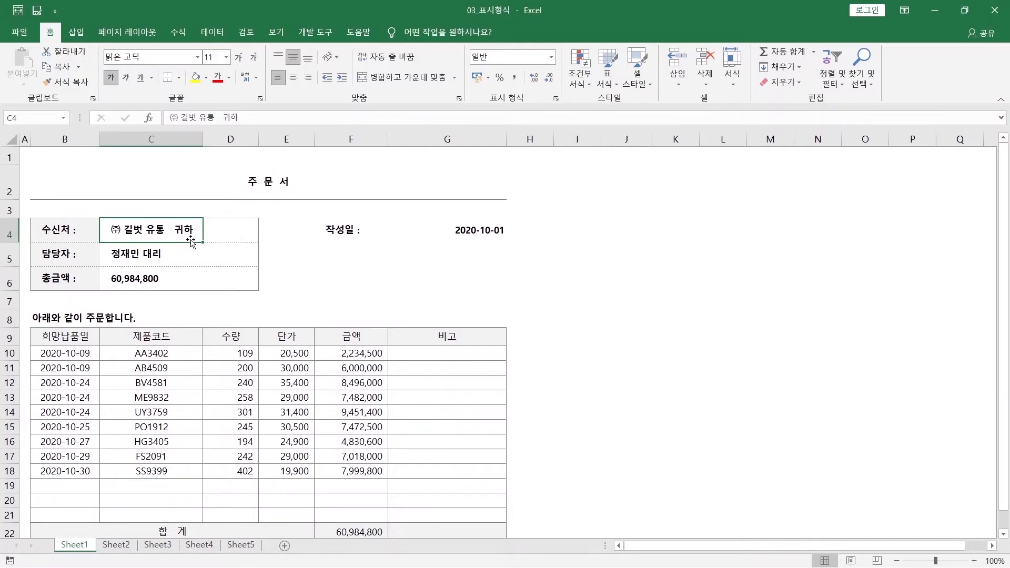
{"action": "key", "text": "Delete"}
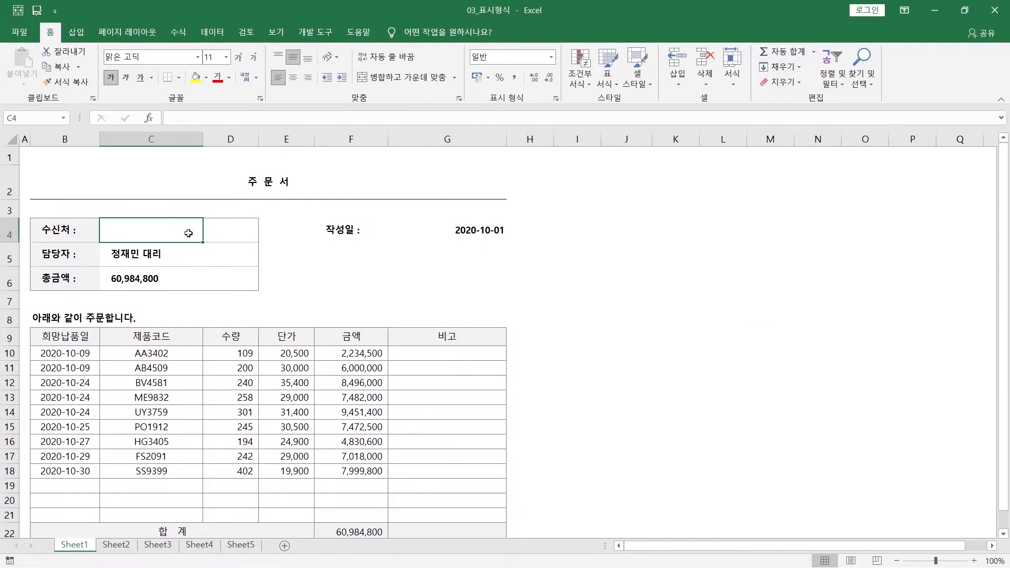
{"action": "right_click", "coordinate": [189, 235]}
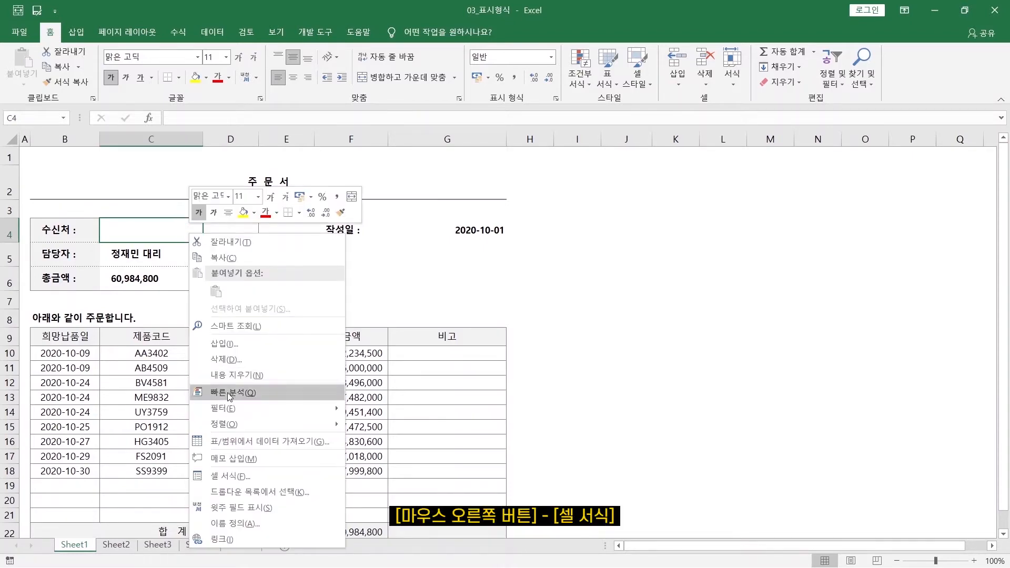
{"action": "left_click", "coordinate": [238, 476]}
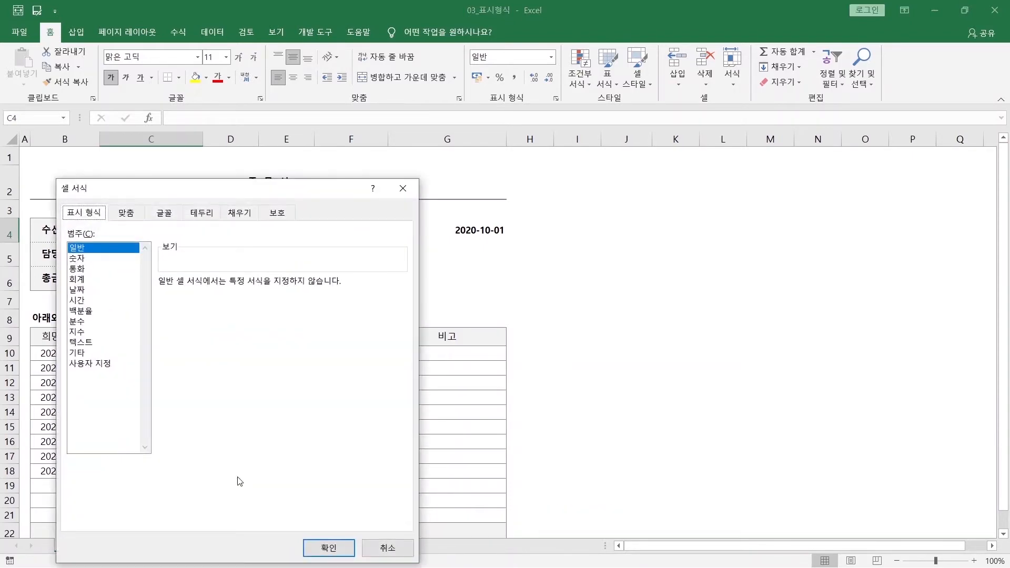
{"action": "left_click_drag", "start_coordinate": [232, 187], "coordinate": [514, 138]}
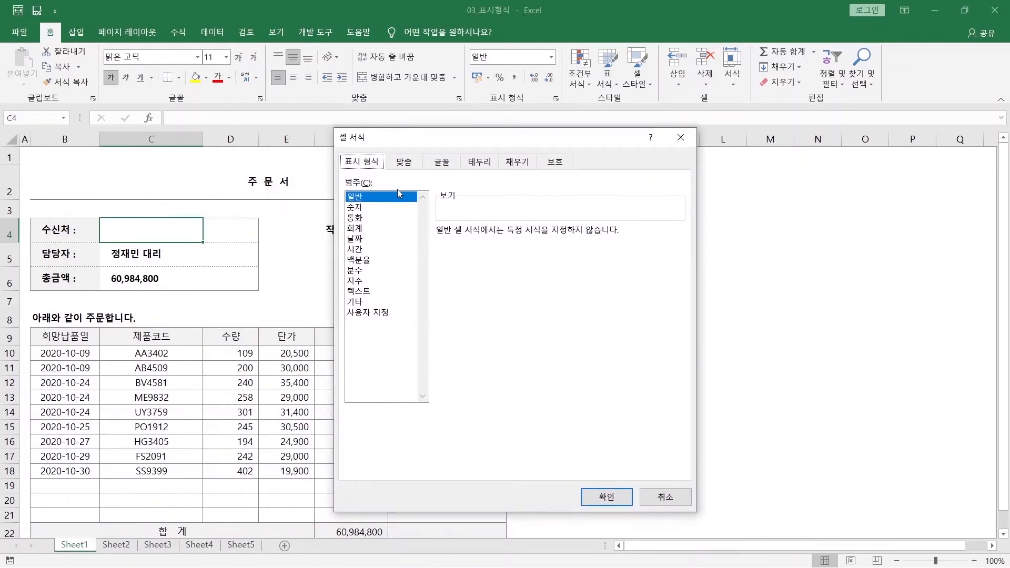
{"action": "left_click", "coordinate": [378, 316]}
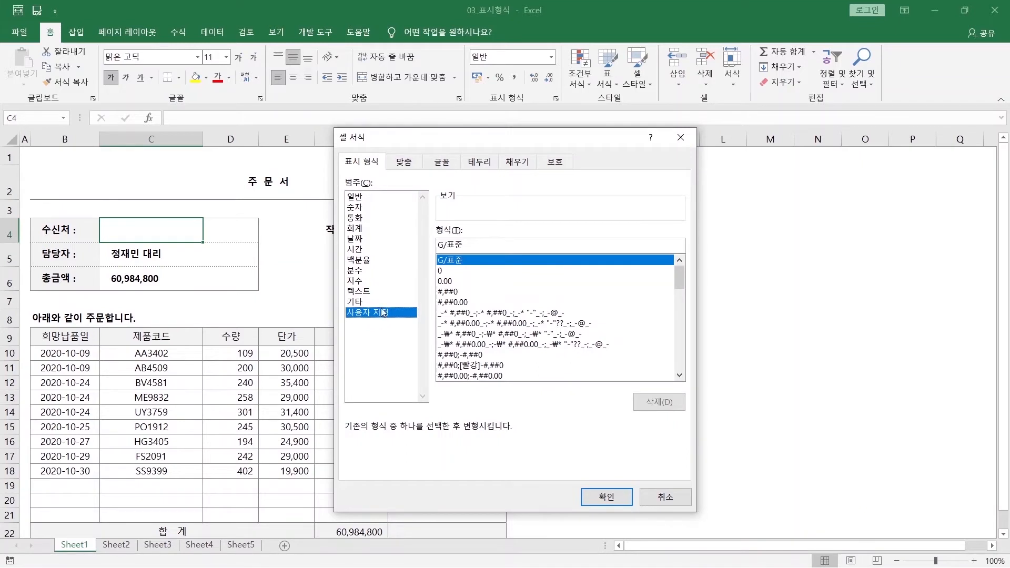
{"action": "left_click_drag", "start_coordinate": [473, 245], "coordinate": [409, 253]}
{"action": "type", "text": "@"}
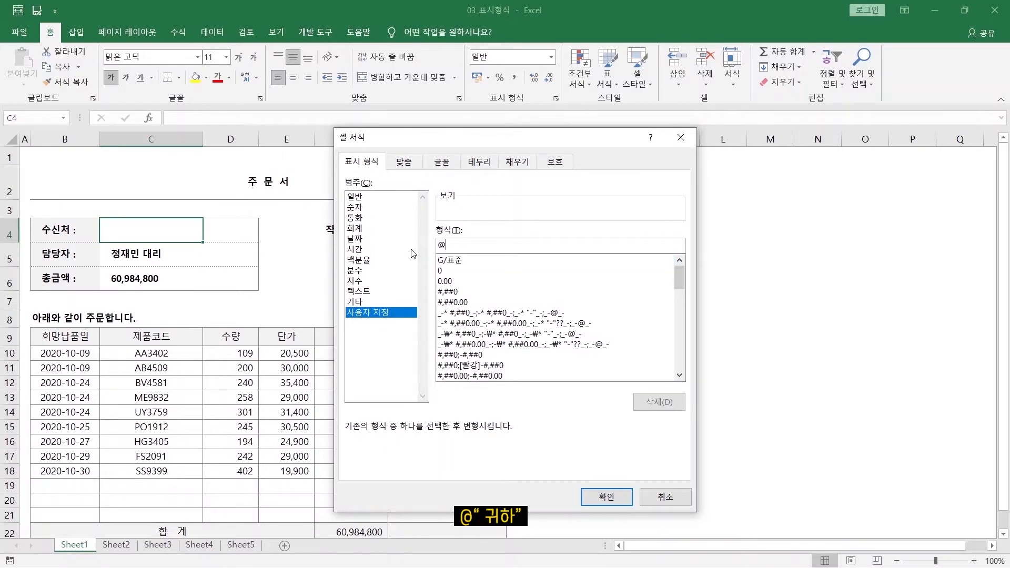
{"action": "type", "text": "\" 귀하\""}
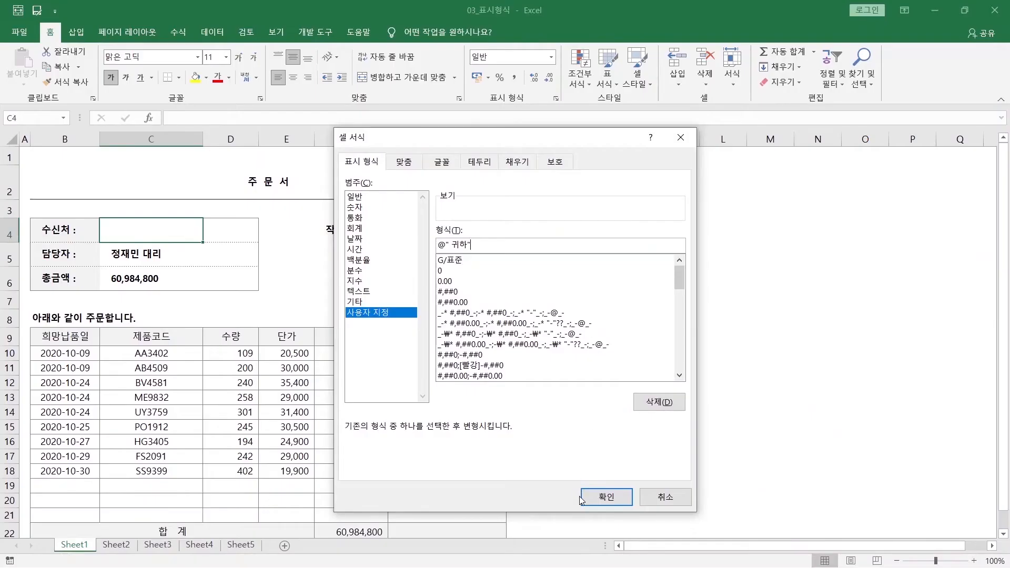
{"action": "left_click", "coordinate": [587, 499]}
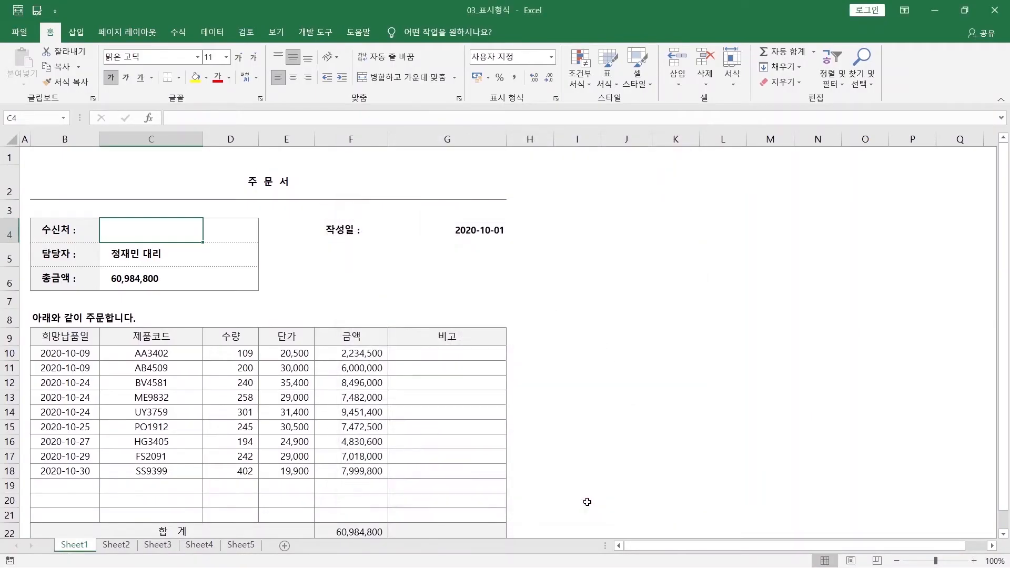
Enter the company name ㈜길벗 유통 as the recipient in C4 and reselect the cell
{"action": "left_click", "coordinate": [156, 231]}
{"action": "type", "text": "(주)길버"}
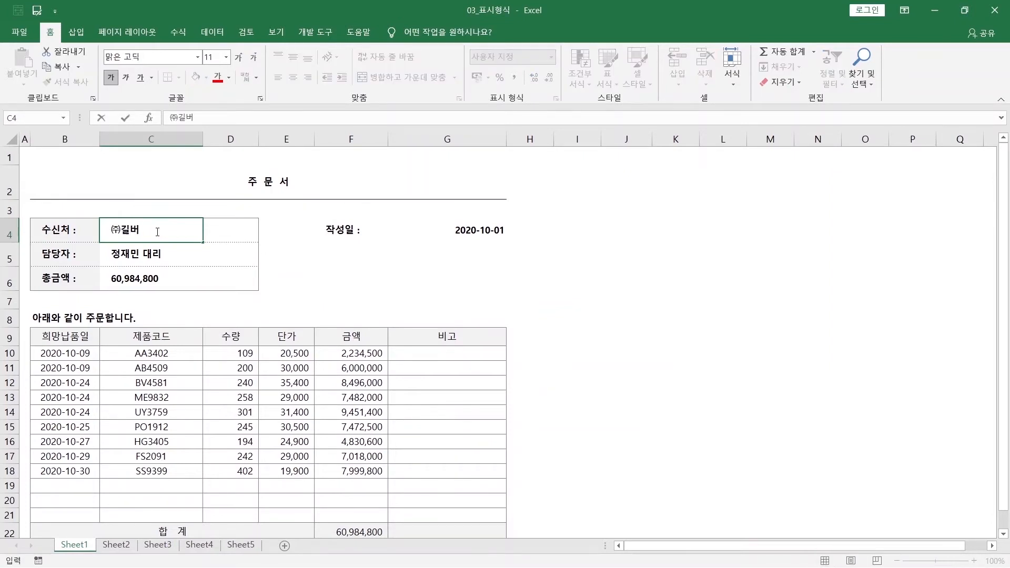
{"action": "type", "text": "ㅅ 유통"}
{"action": "key", "text": "Return"}
{"action": "left_click", "coordinate": [157, 230]}
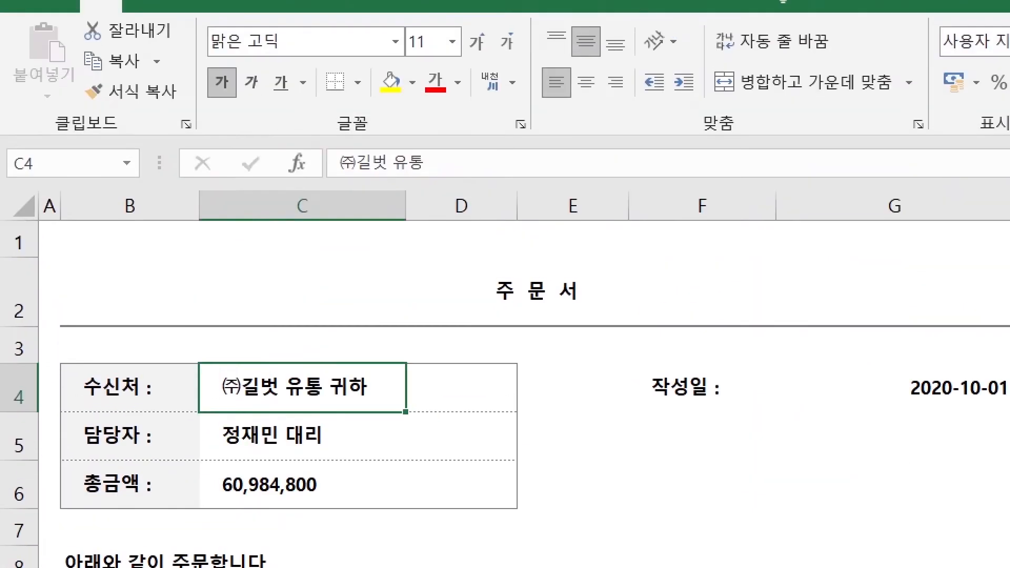
{"action": "left_click_drag", "start_coordinate": [316, 136], "coordinate": [443, 215]}
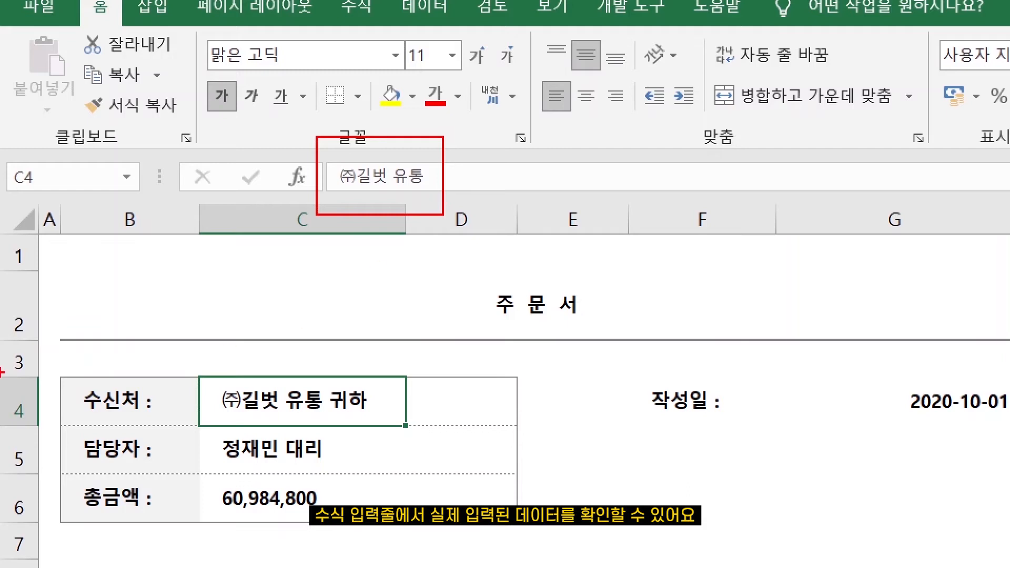
{"action": "left_click_drag", "start_coordinate": [191, 359], "coordinate": [438, 432]}
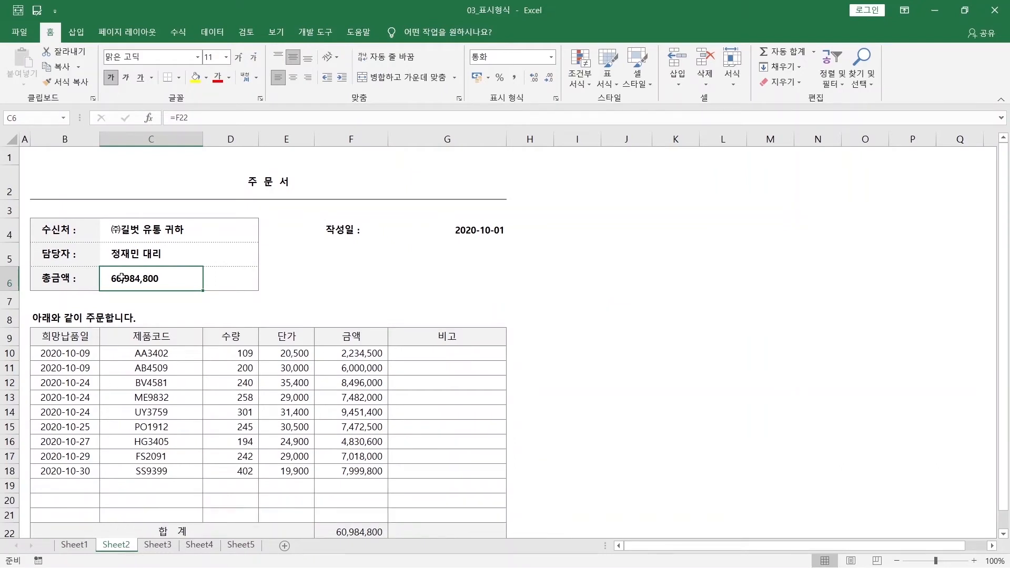
Check the formula behind the total amount in C6 on Sheet2, and set its currency symbol to ₩
{"action": "left_click", "coordinate": [122, 278]}
{"action": "left_click_drag", "start_coordinate": [193, 118], "coordinate": [166, 118]}
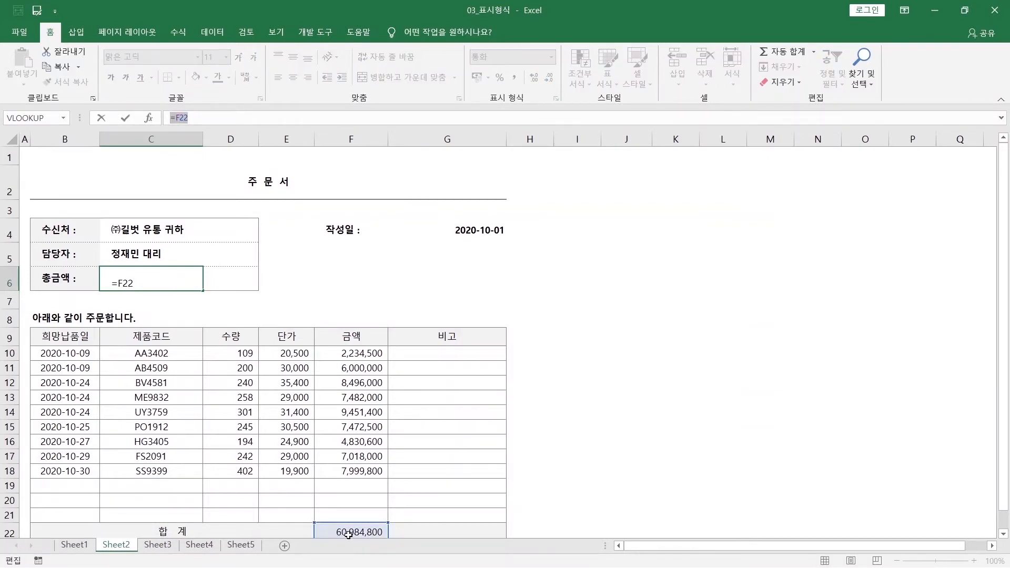
{"action": "key", "text": "Escape"}
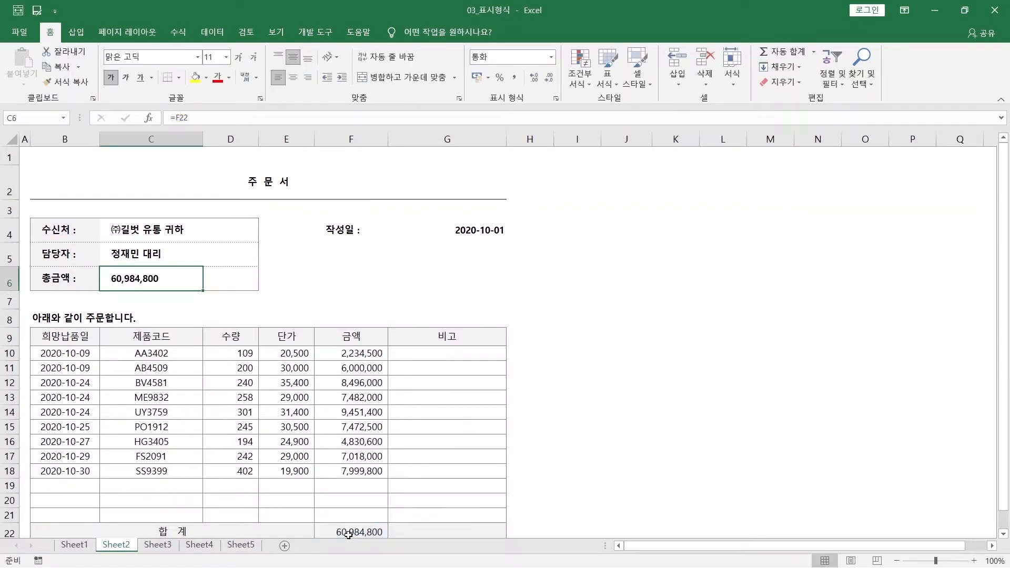
{"action": "key", "text": "ctrl+1"}
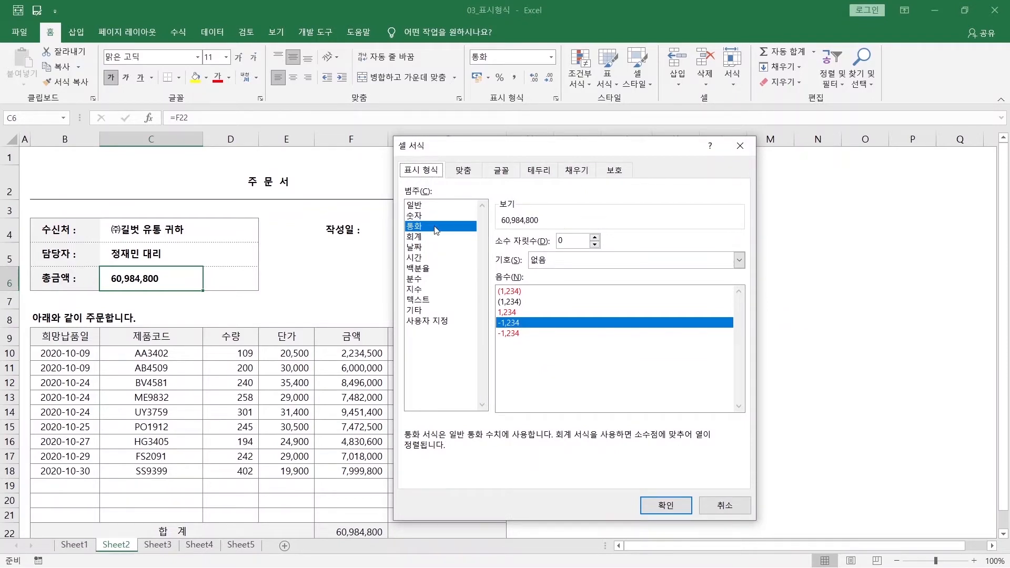
{"action": "left_click", "coordinate": [545, 260]}
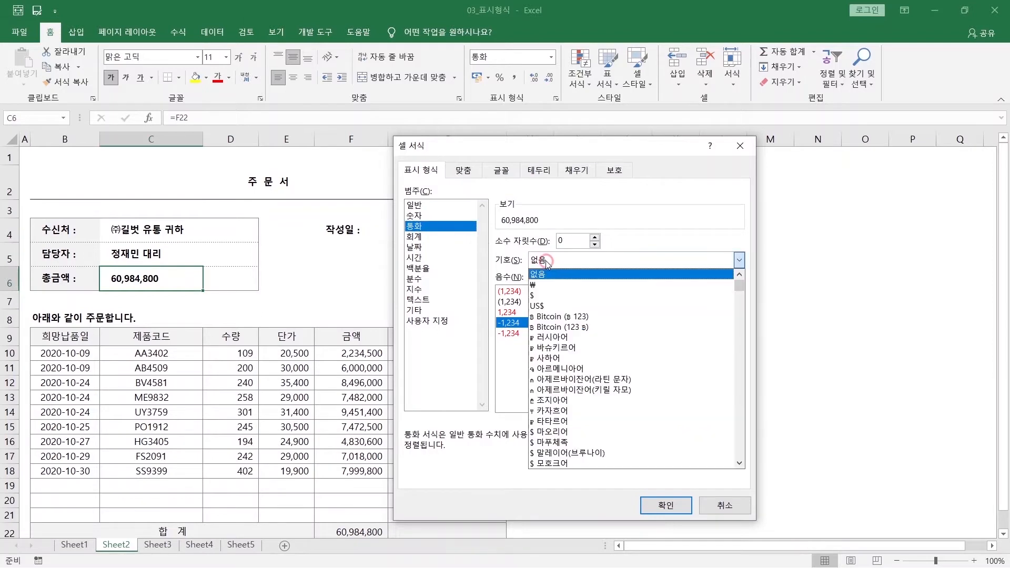
{"action": "left_click", "coordinate": [552, 285]}
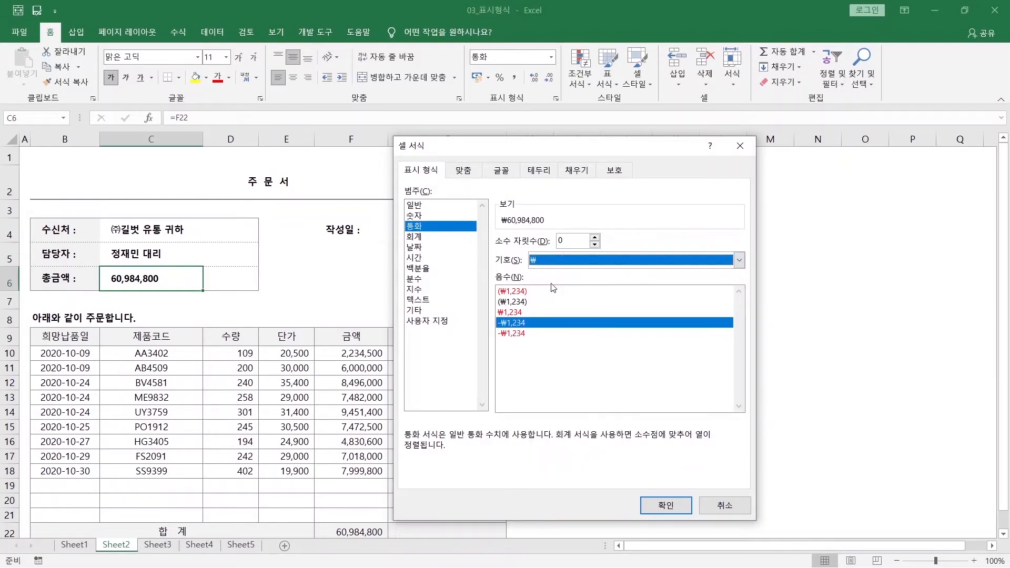
{"action": "left_click", "coordinate": [666, 505]}
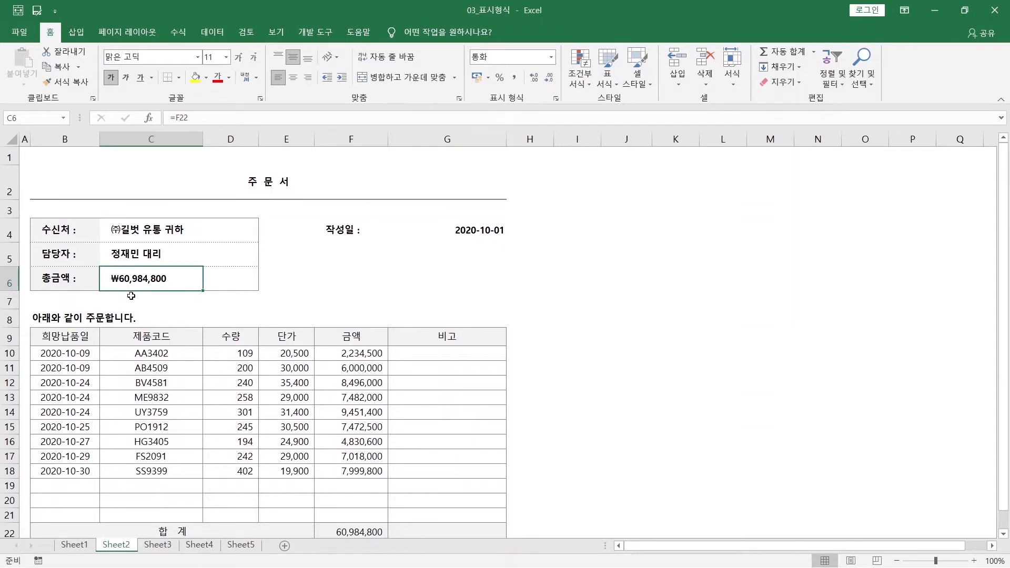
On Sheet3, select the desired delivery dates in B10:B21 and open their cell format settings
{"action": "left_click", "coordinate": [146, 545]}
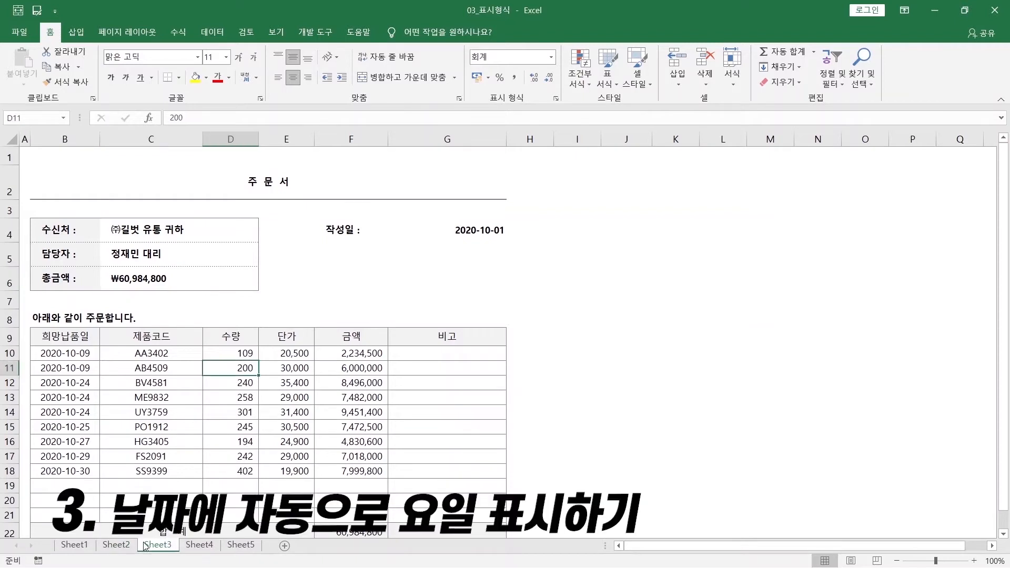
{"action": "left_click_drag", "start_coordinate": [67, 354], "coordinate": [69, 368]}
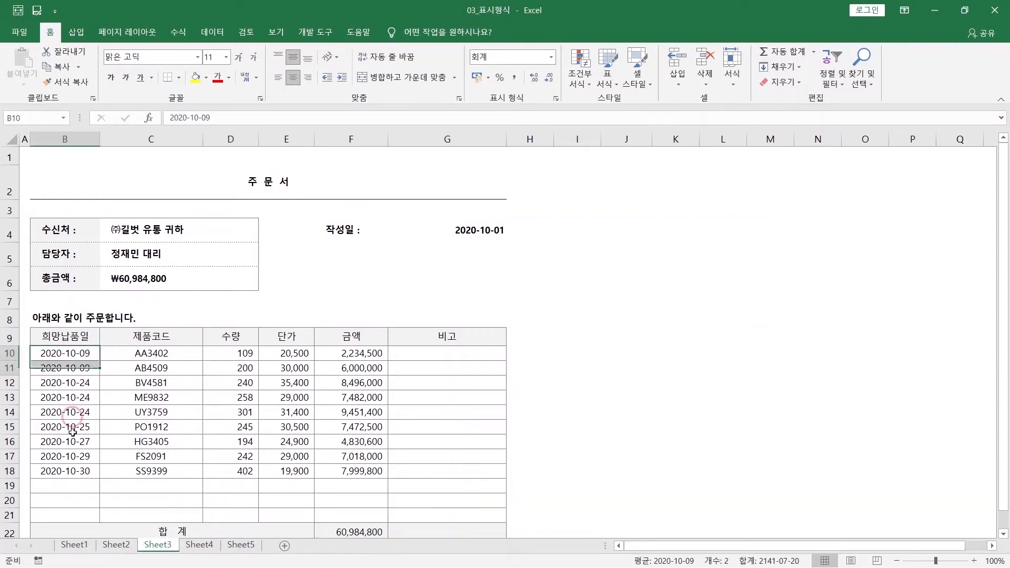
{"action": "left_click_drag", "start_coordinate": [72, 431], "coordinate": [75, 471]}
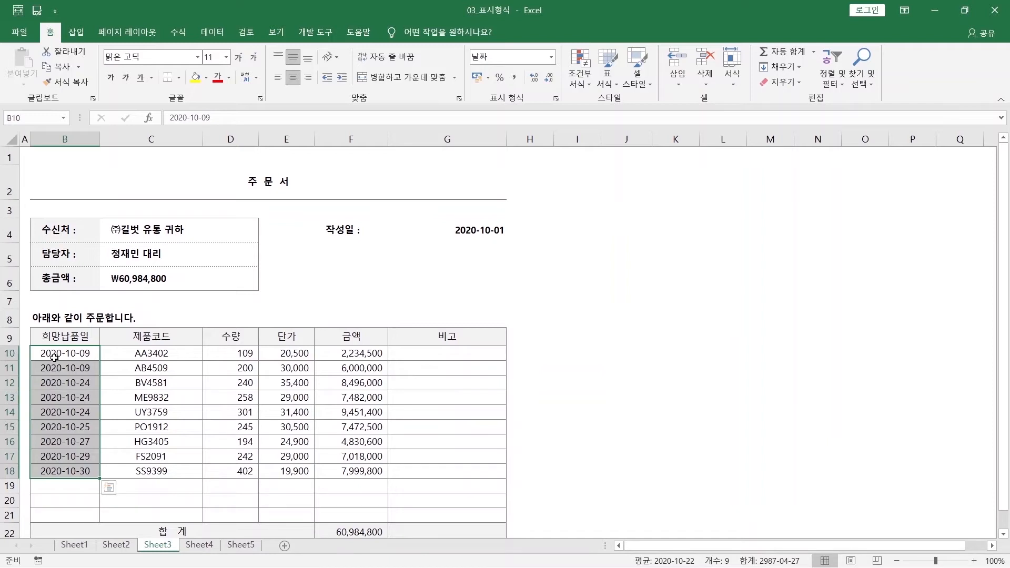
{"action": "left_click_drag", "start_coordinate": [55, 353], "coordinate": [46, 518]}
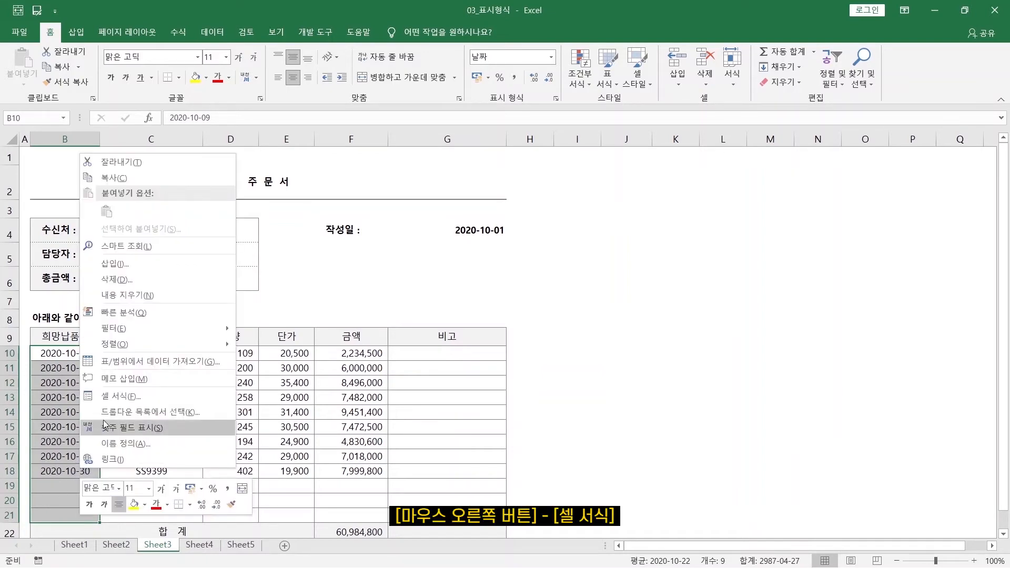
{"action": "left_click", "coordinate": [112, 400]}
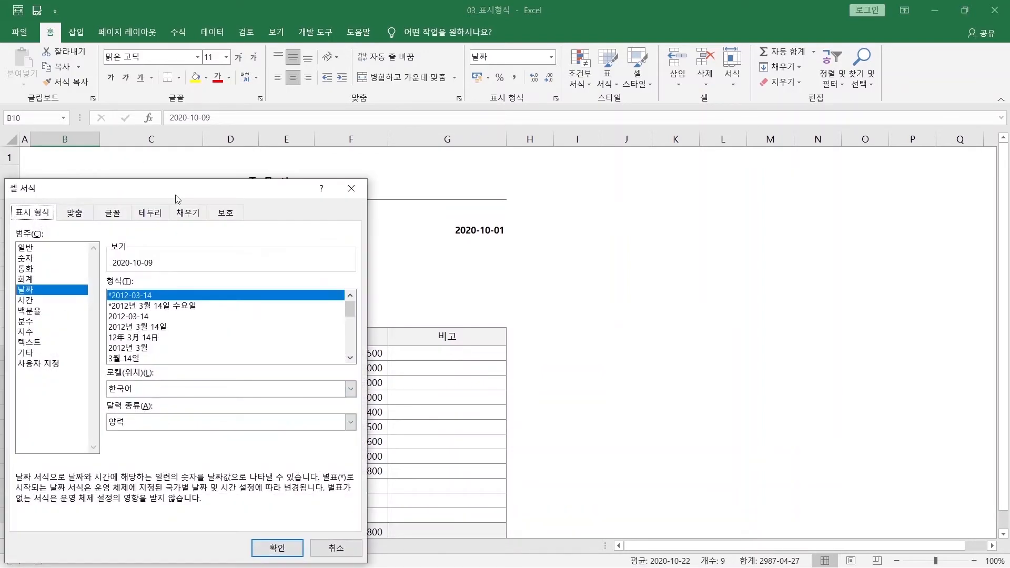
{"action": "left_click_drag", "start_coordinate": [178, 195], "coordinate": [431, 117]}
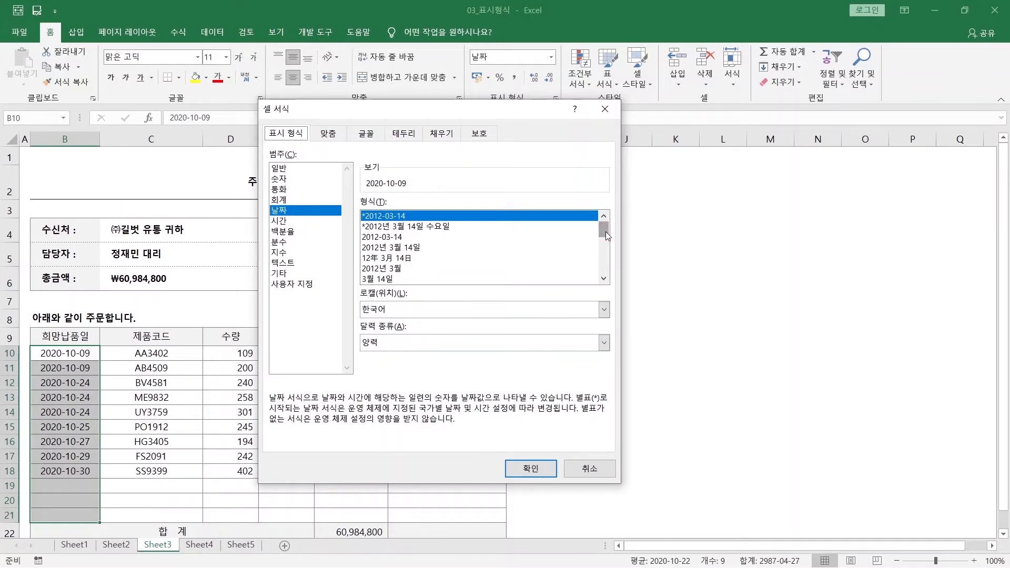
Look through the built-in date formats and preview *2012년 3월 14일 수요일 for the selected dates
{"action": "mouse_move", "coordinate": [605, 231]}
{"action": "left_mouse_down"}
{"action": "mouse_move", "coordinate": [608, 288]}
{"action": "mouse_move", "coordinate": [604, 220]}
{"action": "left_mouse_up"}
{"action": "mouse_move", "coordinate": [604, 229]}
{"action": "left_mouse_down"}
{"action": "mouse_move", "coordinate": [604, 269]}
{"action": "mouse_move", "coordinate": [603, 227]}
{"action": "left_mouse_up"}
{"action": "left_click_drag", "start_coordinate": [506, 260], "coordinate": [496, 231]}
{"action": "left_click", "coordinate": [496, 225]}
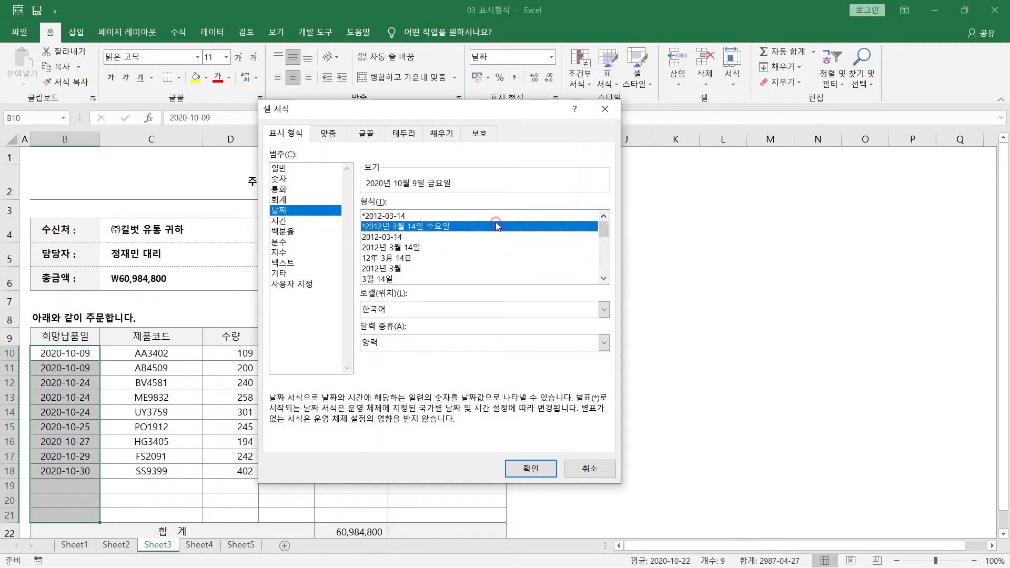
{"action": "mouse_move", "coordinate": [603, 231]}
{"action": "left_mouse_down"}
{"action": "mouse_move", "coordinate": [604, 267]}
{"action": "mouse_move", "coordinate": [604, 228]}
{"action": "left_mouse_up"}
Apply the custom number format mm-dd(aaa) to the delivery dates in B10:B21 and select the first date
{"action": "left_click", "coordinate": [325, 286]}
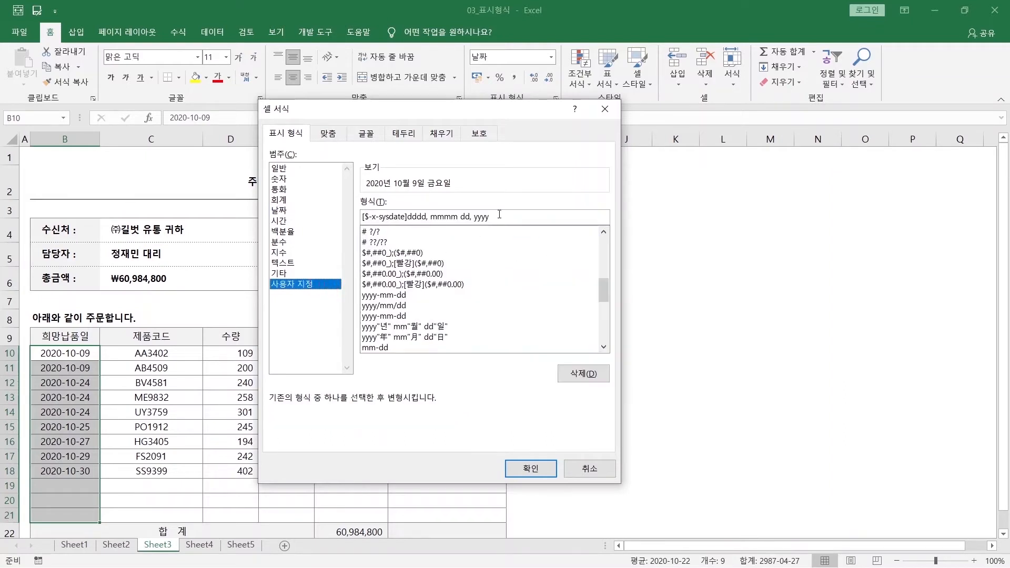
{"action": "left_click_drag", "start_coordinate": [498, 216], "coordinate": [320, 216]}
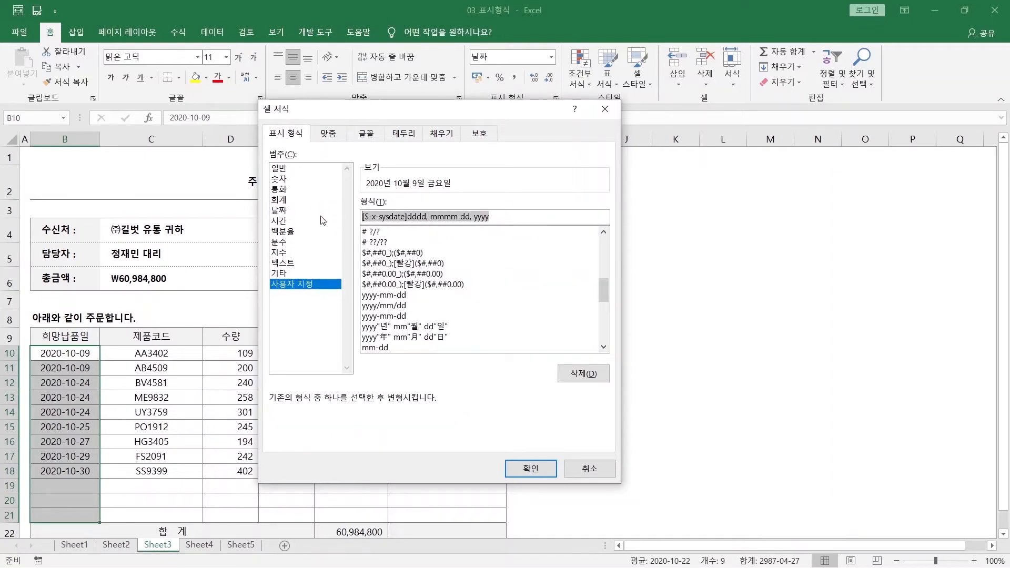
{"action": "type", "text": "ㅡㅡ"}
{"action": "key", "text": "BackSpace"}
{"action": "key", "text": "BackSpace"}
{"action": "type", "text": "mm-"}
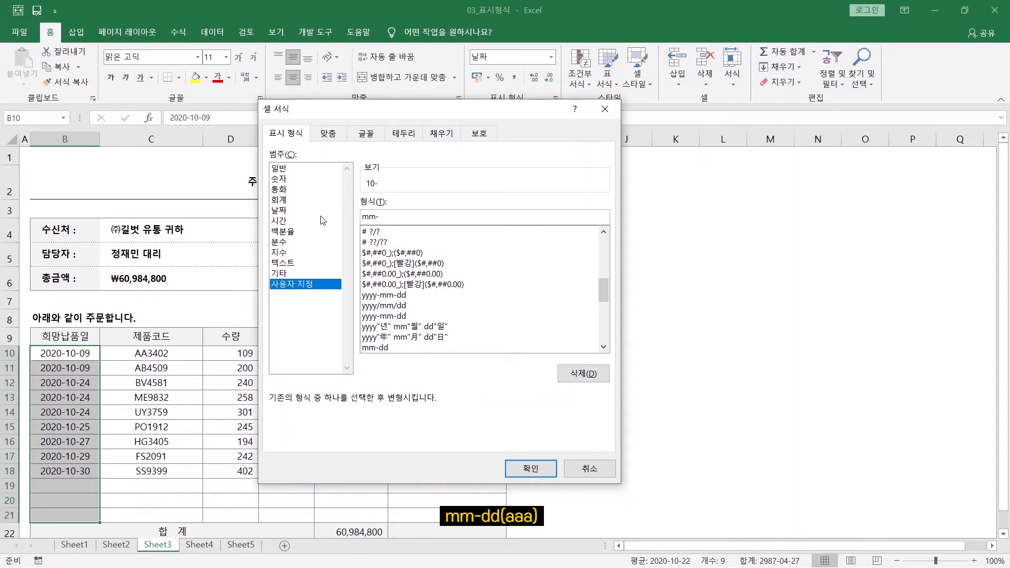
{"action": "type", "text": "dd(aaa"}
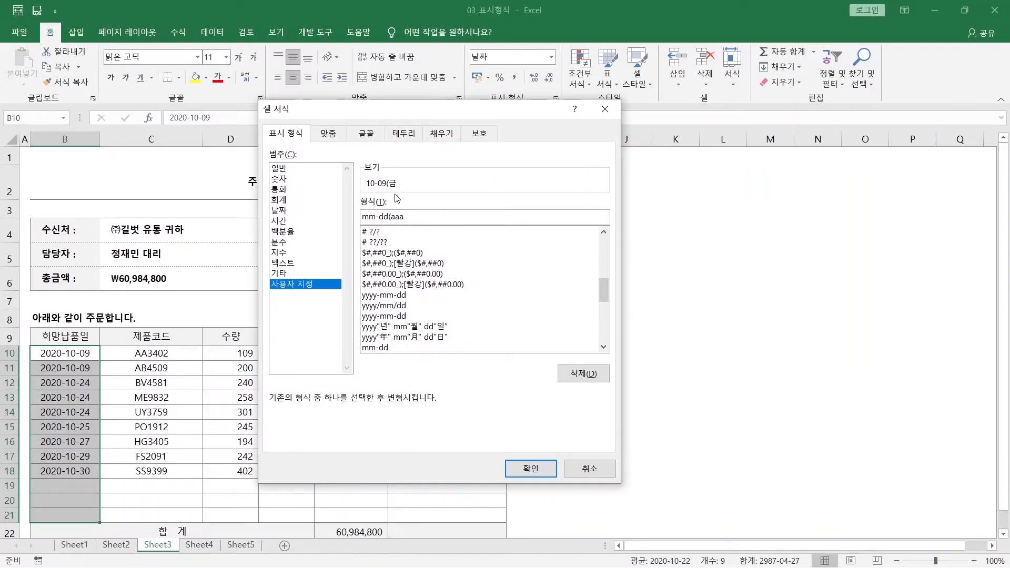
{"action": "type", "text": "a"}
{"action": "key", "text": "BackSpace"}
{"action": "type", "text": ")"}
{"action": "left_click", "coordinate": [530, 468]}
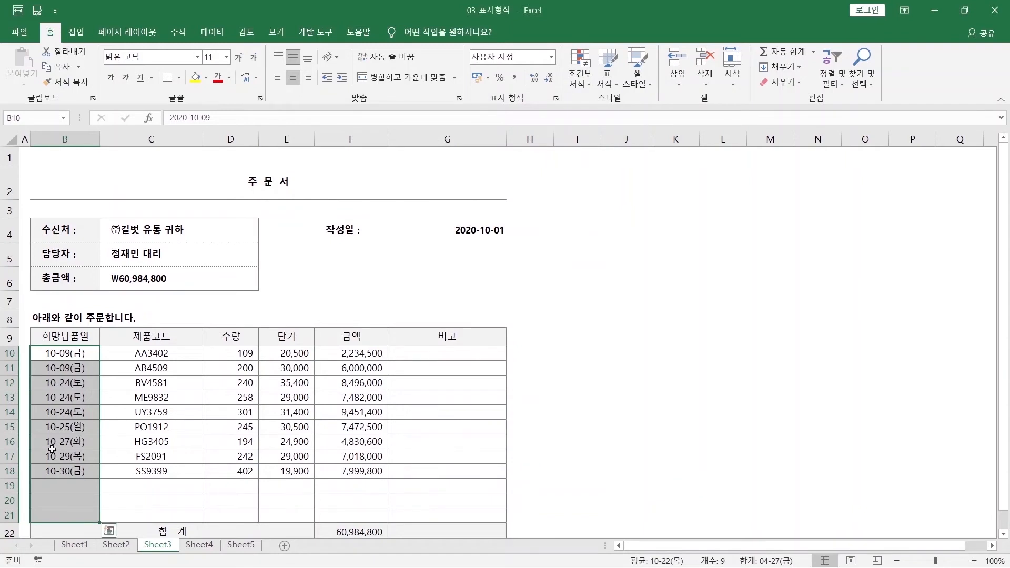
{"action": "left_click", "coordinate": [75, 355]}
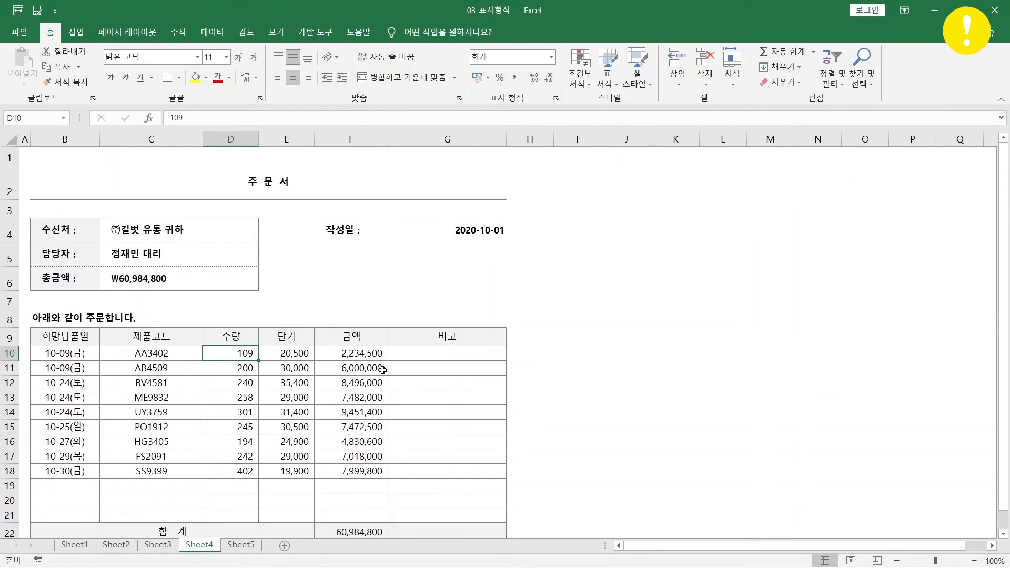
Examine which cells the amount formula in F10 on Sheet4 refers to, leaving the formula as it is
{"action": "left_click", "coordinate": [372, 353]}
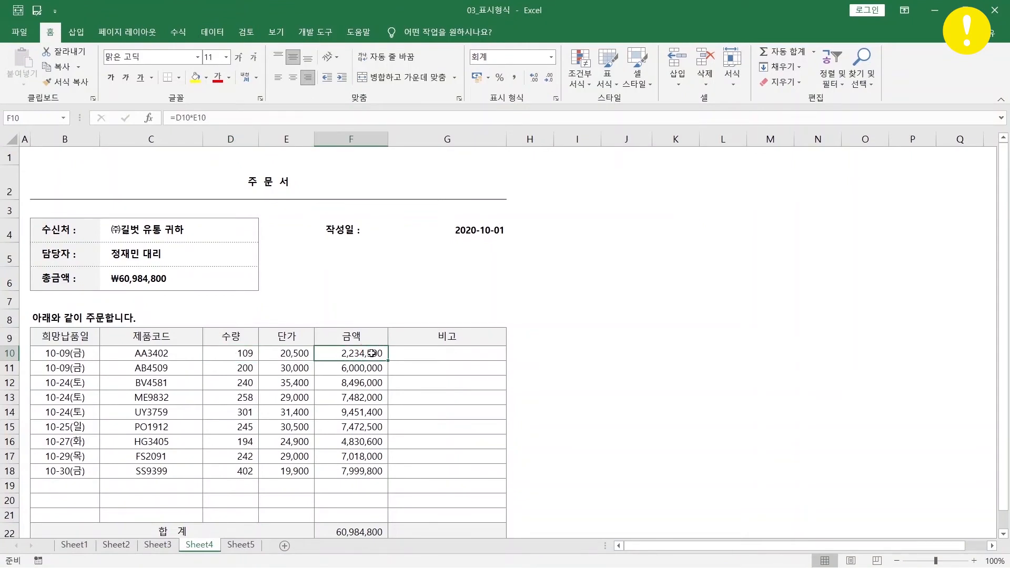
{"action": "double_click", "coordinate": [372, 352]}
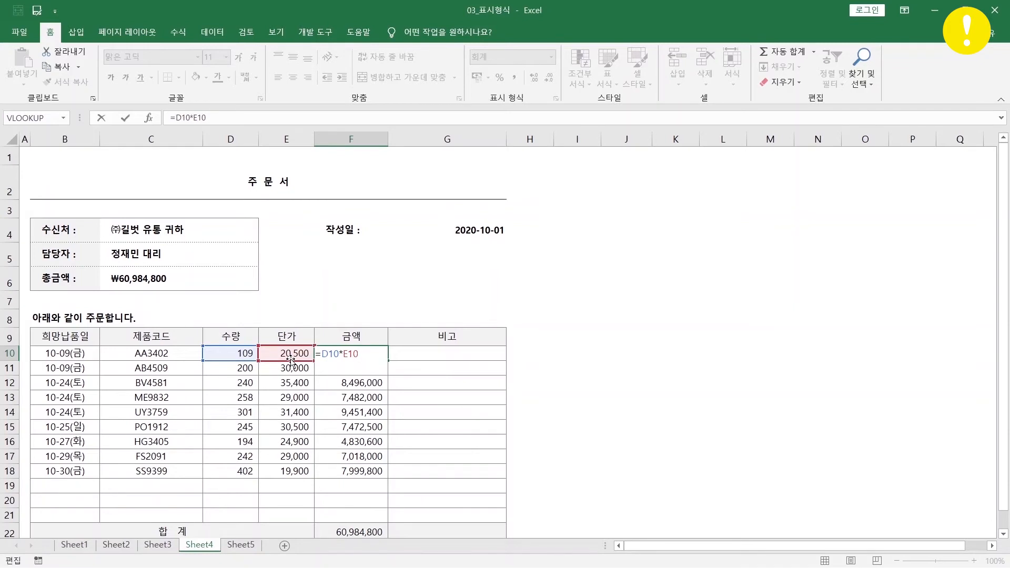
{"action": "key", "text": "ctrl+Return"}
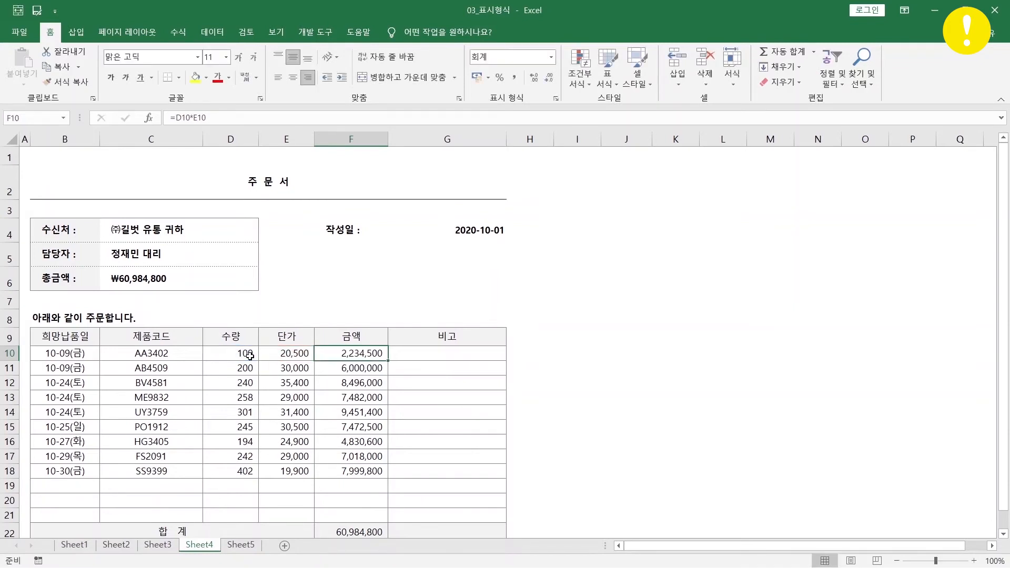
Try adding the unit directly to the quantity in D10 on Sheet4 by entering it as 109 box
{"action": "left_click", "coordinate": [250, 354]}
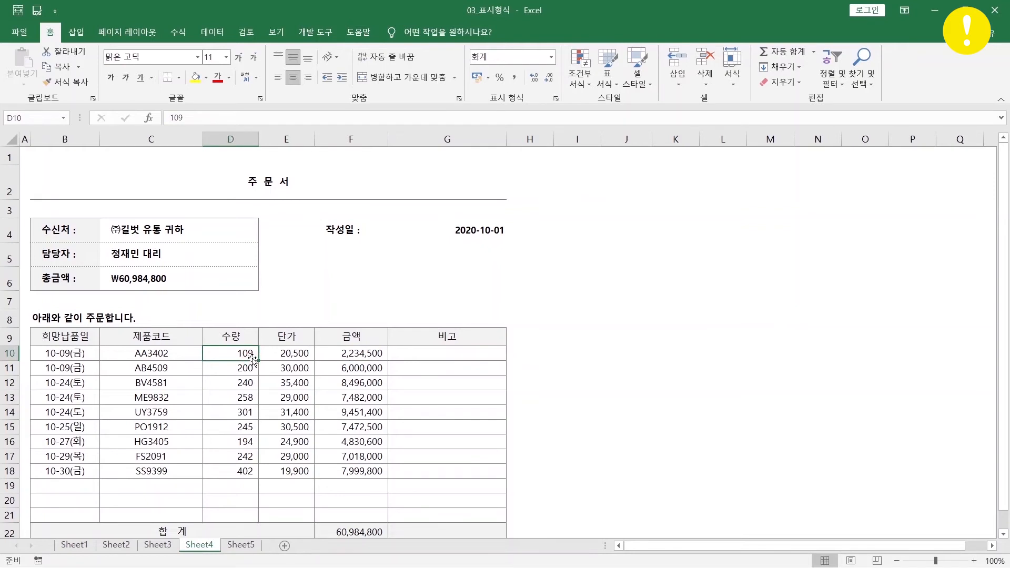
{"action": "left_click", "coordinate": [252, 354]}
{"action": "double_click", "coordinate": [253, 353]}
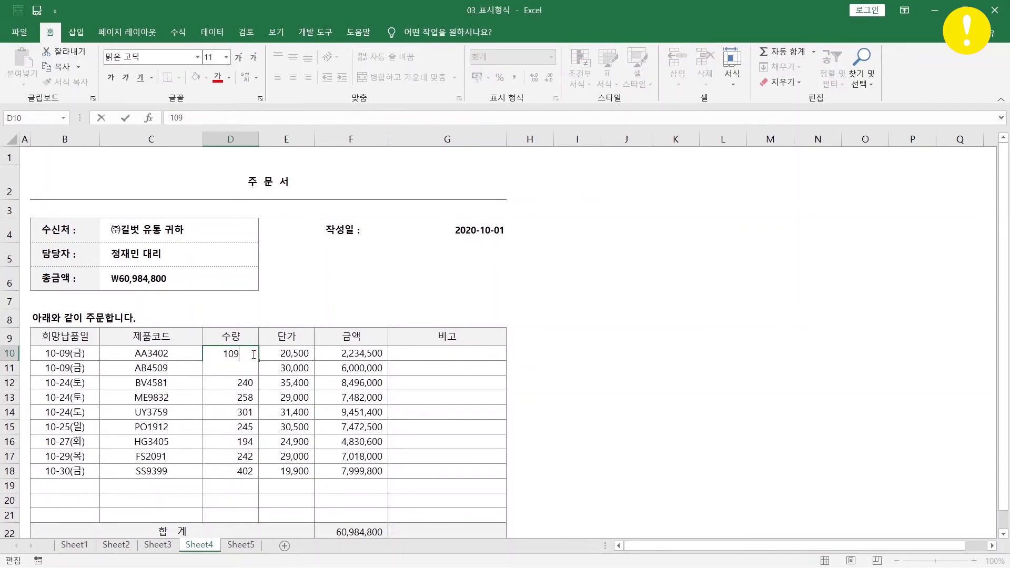
{"action": "type", "text": "box"}
{"action": "key", "text": "Return"}
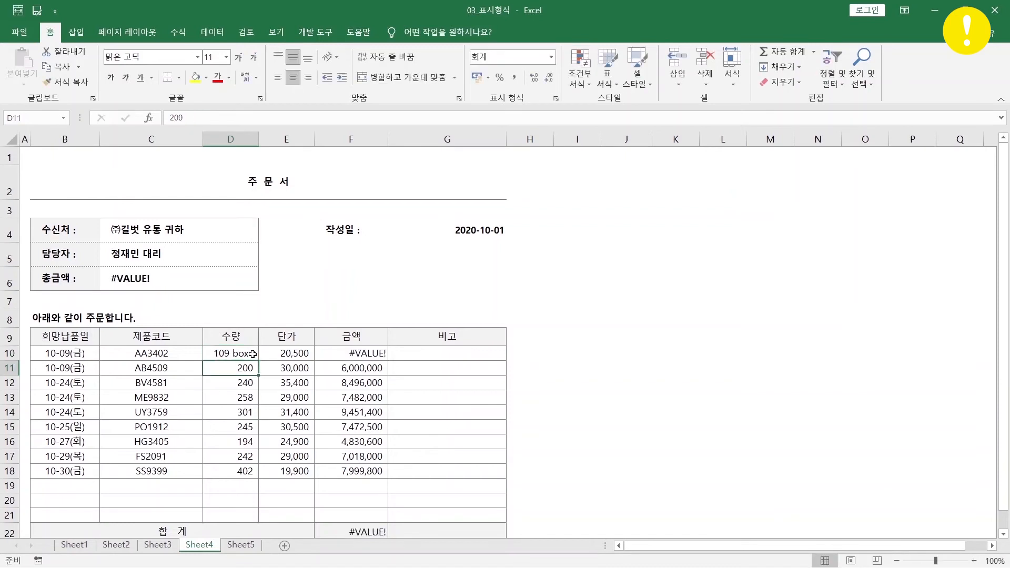
Check the dependent formulas in F10, F22 and C6, and undo the unit text entered in D10
{"action": "left_click", "coordinate": [333, 354]}
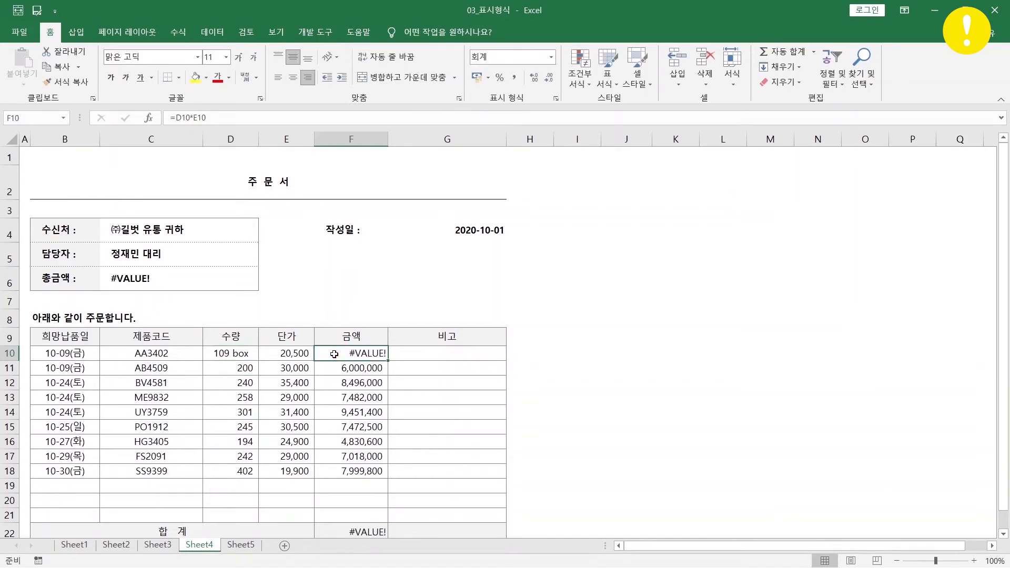
{"action": "left_click", "coordinate": [357, 528]}
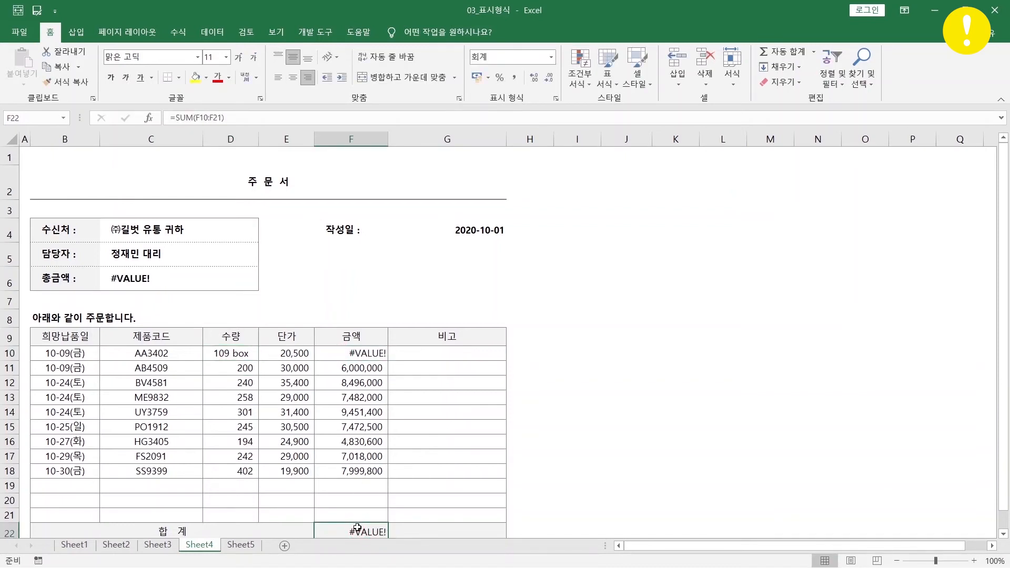
{"action": "left_click", "coordinate": [131, 278]}
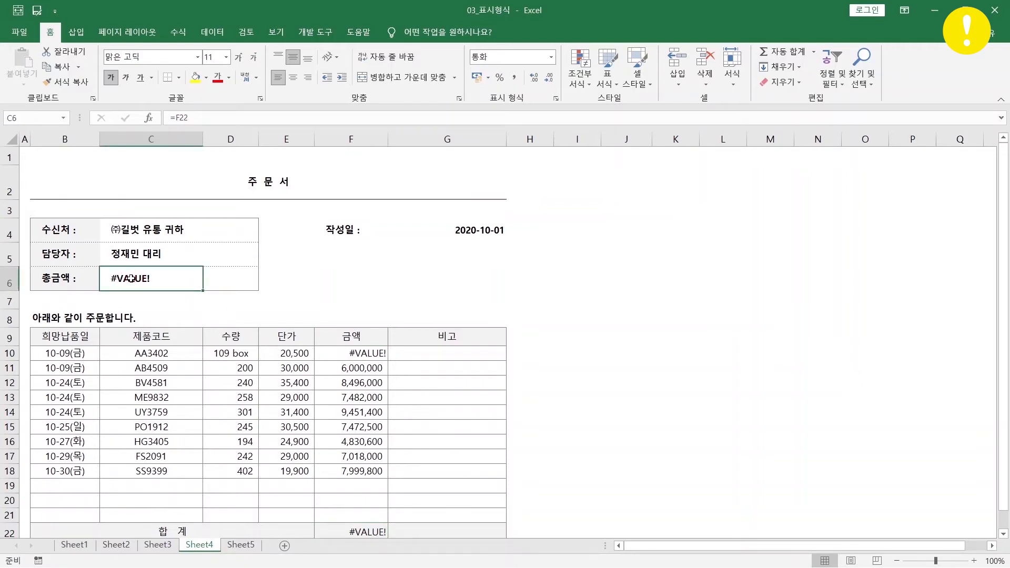
{"action": "key", "text": "ctrl+z"}
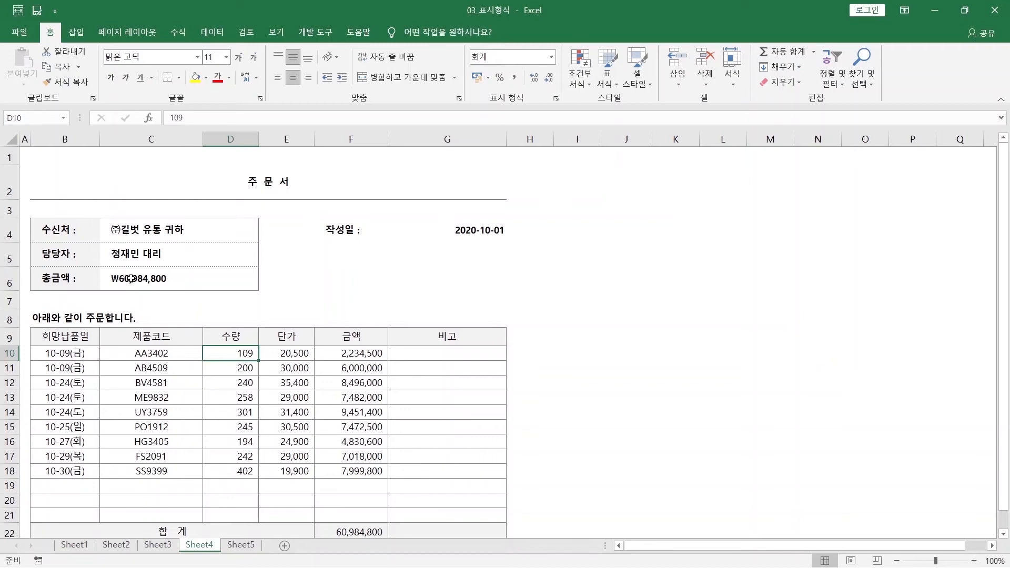
Apply the custom number format #,##0 "box" to the quantities in D10:D21 on Sheet4
{"action": "left_click_drag", "start_coordinate": [245, 353], "coordinate": [209, 516]}
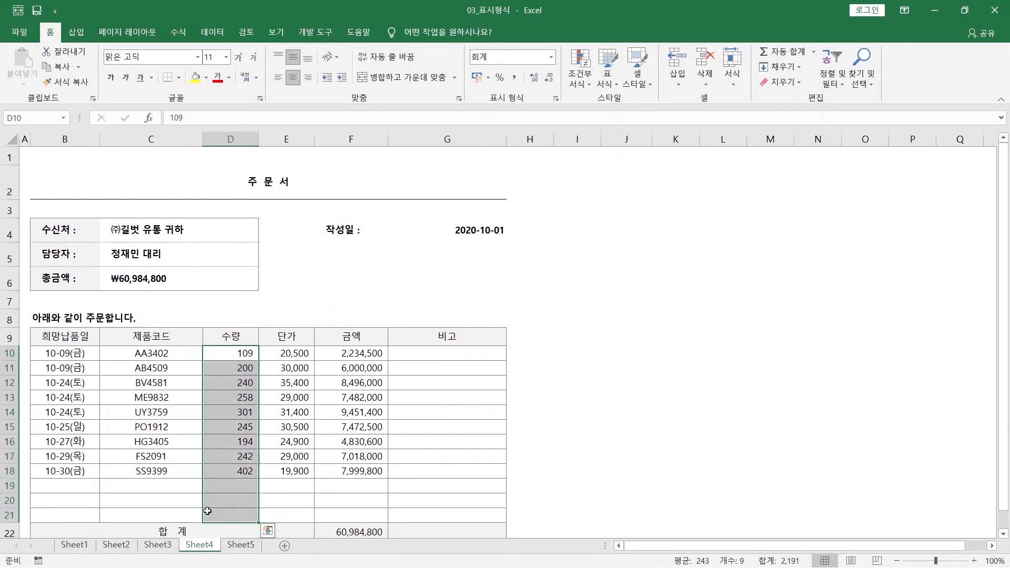
{"action": "right_click", "coordinate": [208, 510]}
{"action": "left_click", "coordinate": [249, 442]}
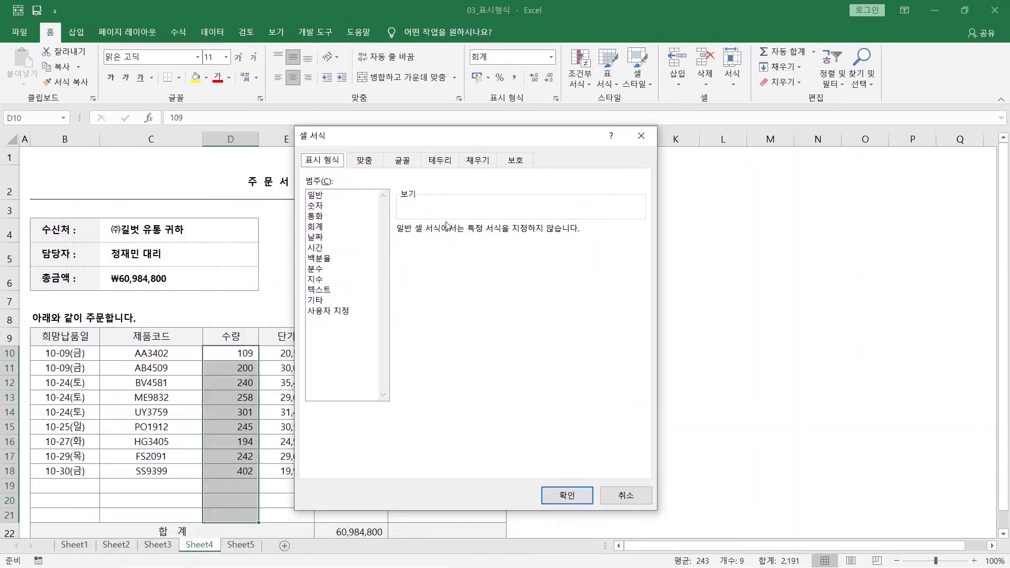
{"action": "left_click", "coordinate": [337, 311]}
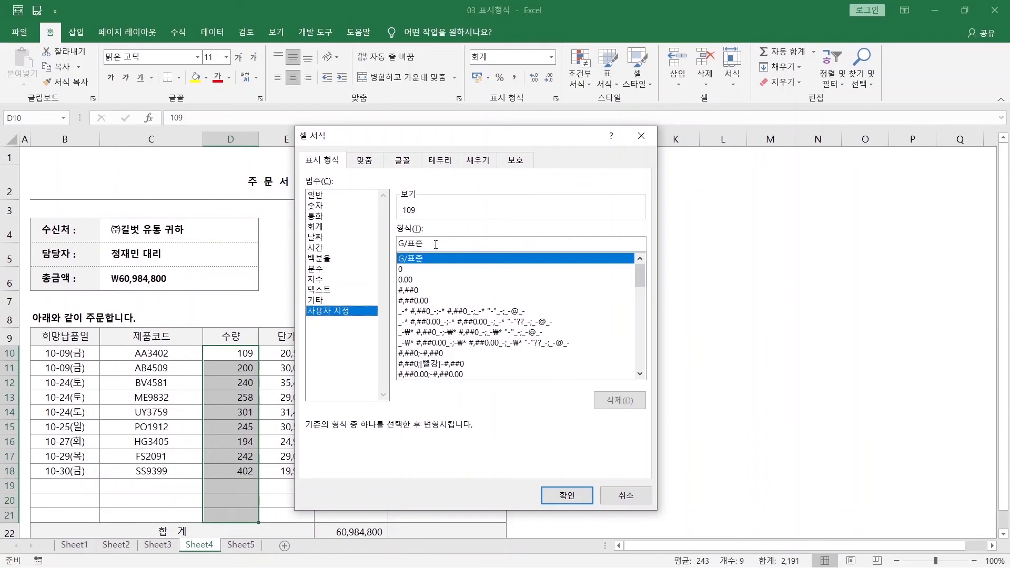
{"action": "left_click_drag", "start_coordinate": [436, 244], "coordinate": [398, 244]}
{"action": "type", "text": "#,##"}
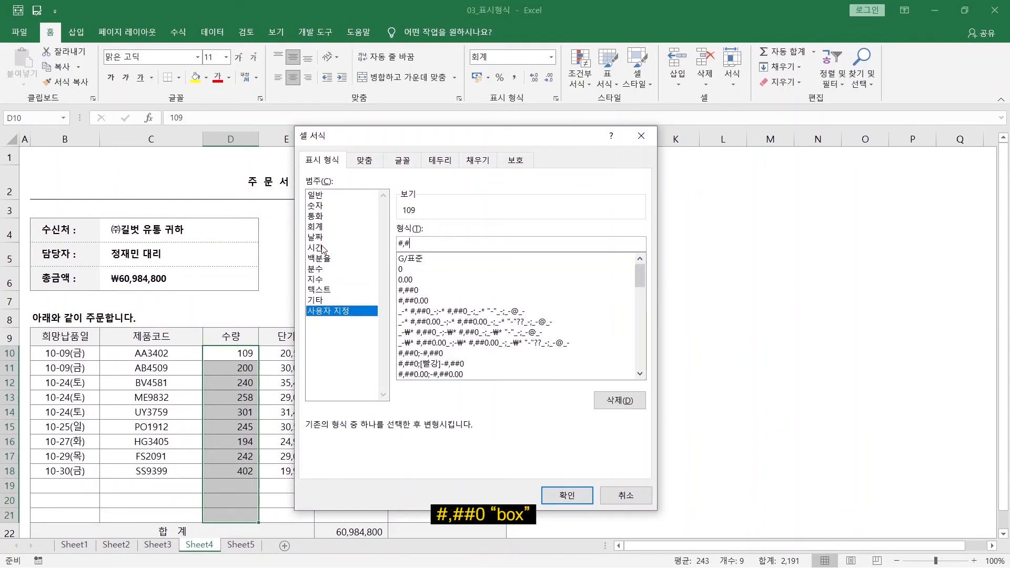
{"action": "type", "text": "0 \"box\""}
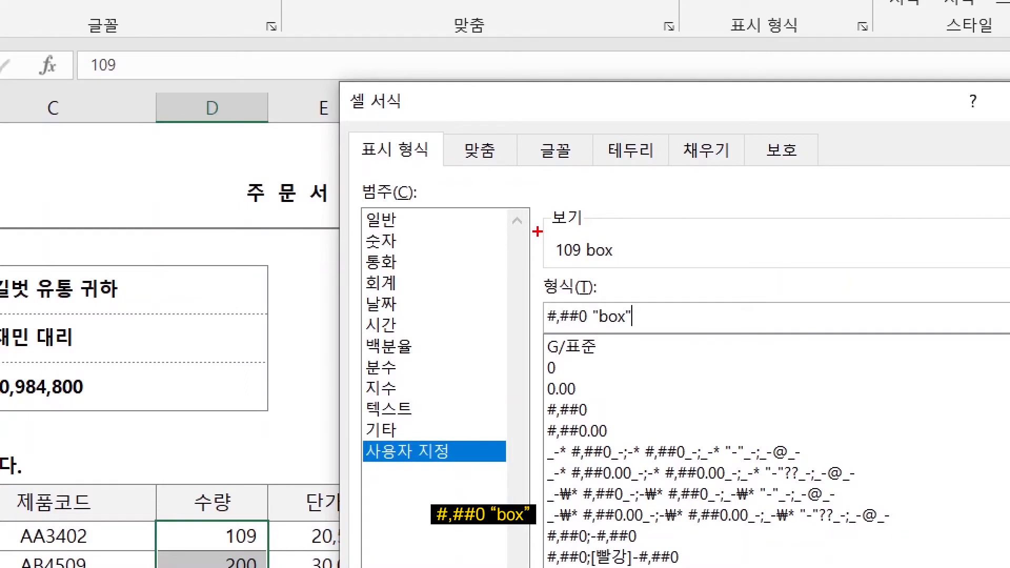
{"action": "left_click_drag", "start_coordinate": [537, 232], "coordinate": [636, 266]}
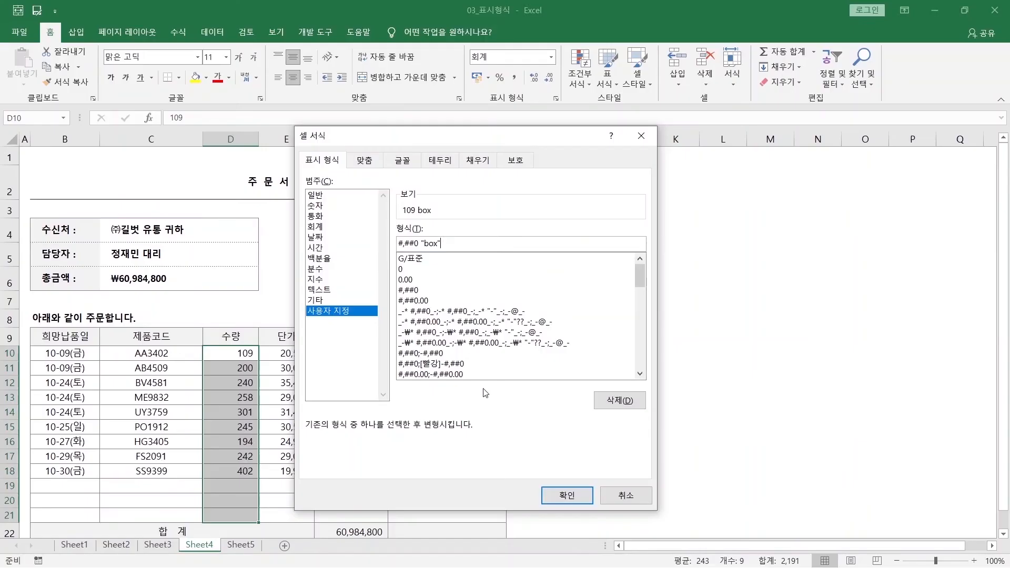
{"action": "left_click", "coordinate": [562, 494]}
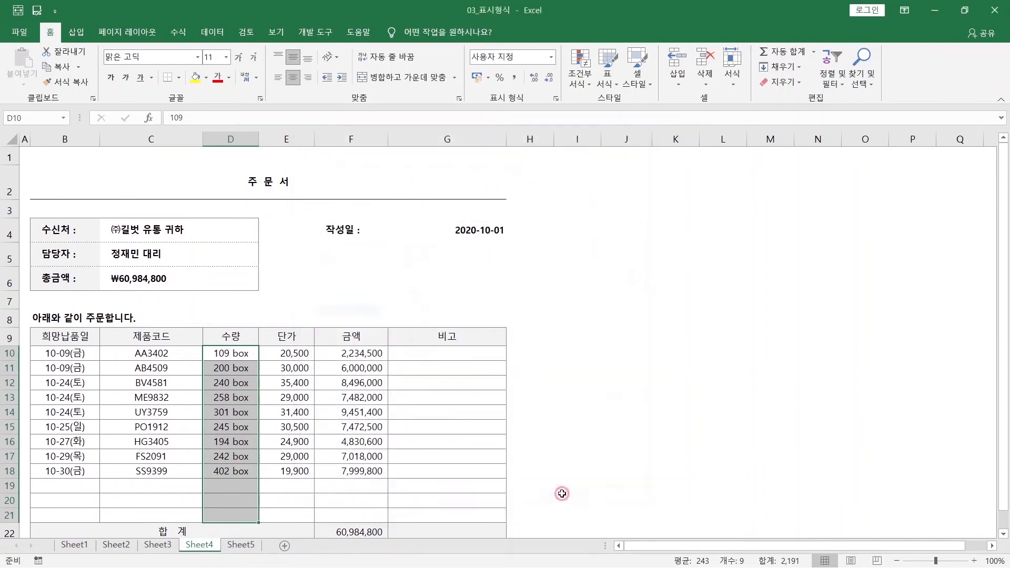
Inspect the stored quantity in D10 and the cells the amount formula in F10 refers to, leaving both as they are
{"action": "left_click", "coordinate": [250, 354]}
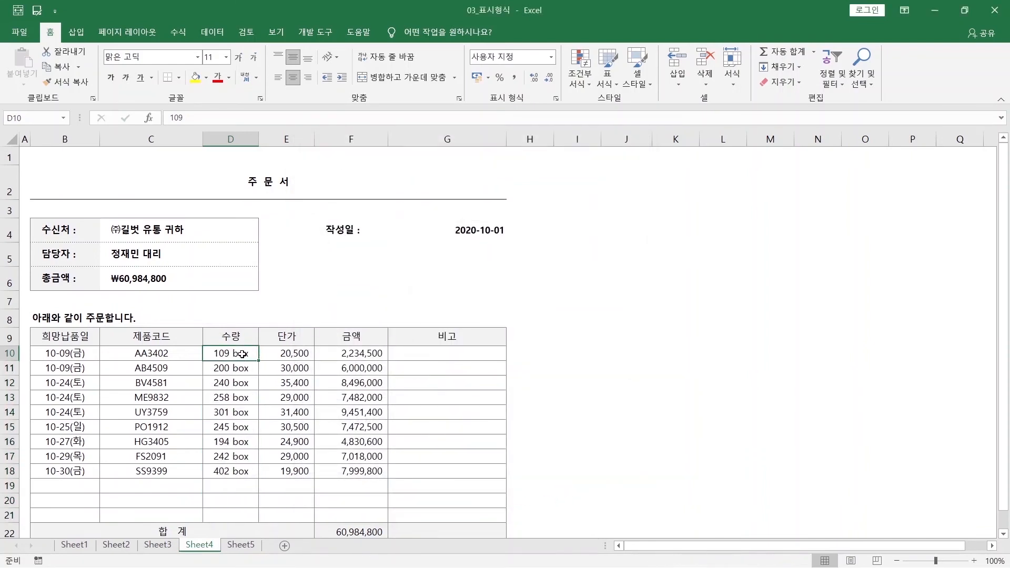
{"action": "left_click", "coordinate": [345, 352]}
{"action": "double_click", "coordinate": [358, 354]}
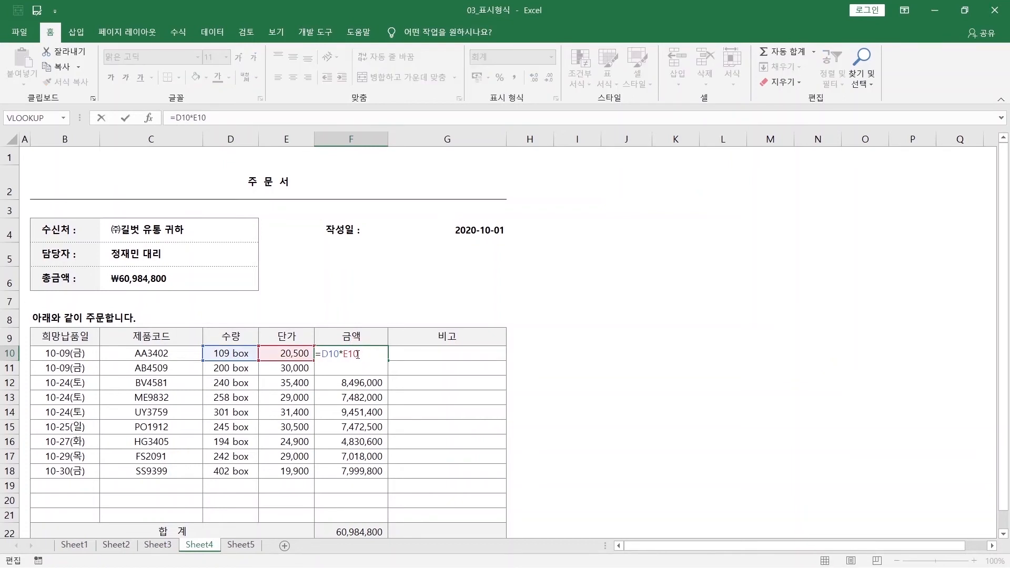
{"action": "key", "text": "ctrl+Return"}
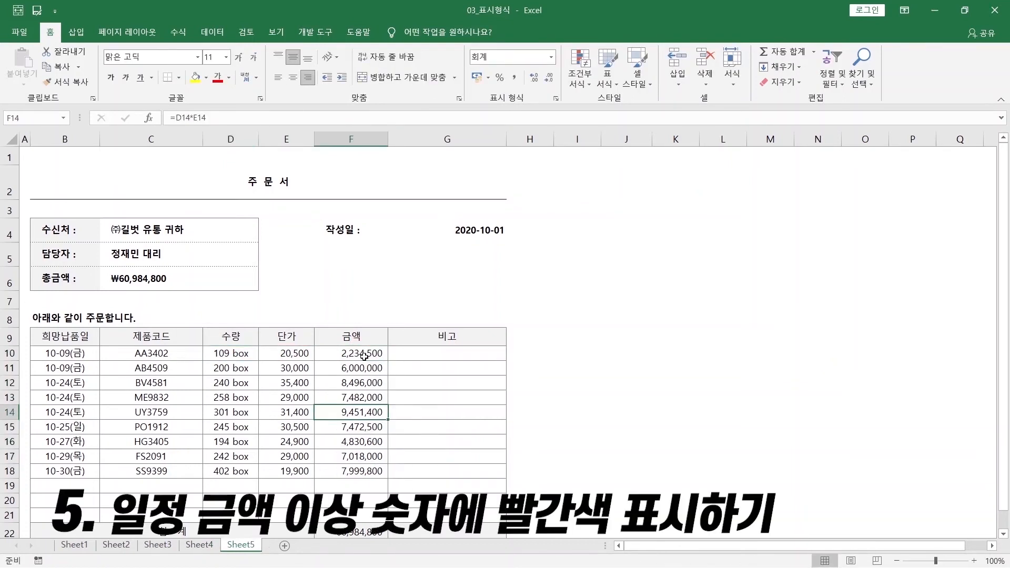
Open the custom number format for the amounts in F10:F21 on Sheet5 and clear its existing format code
{"action": "left_click_drag", "start_coordinate": [363, 356], "coordinate": [368, 512]}
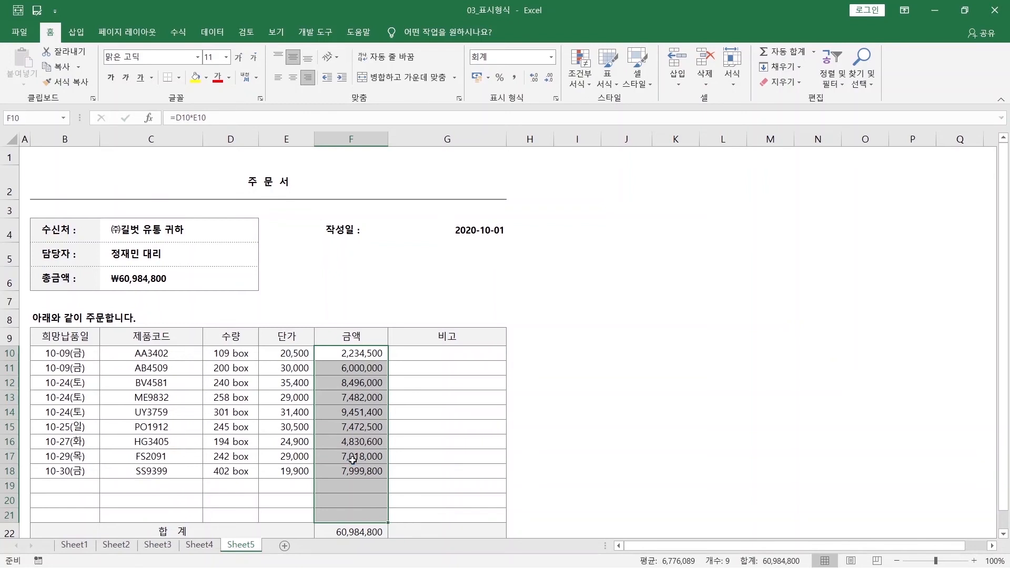
{"action": "key", "text": "ctrl+1"}
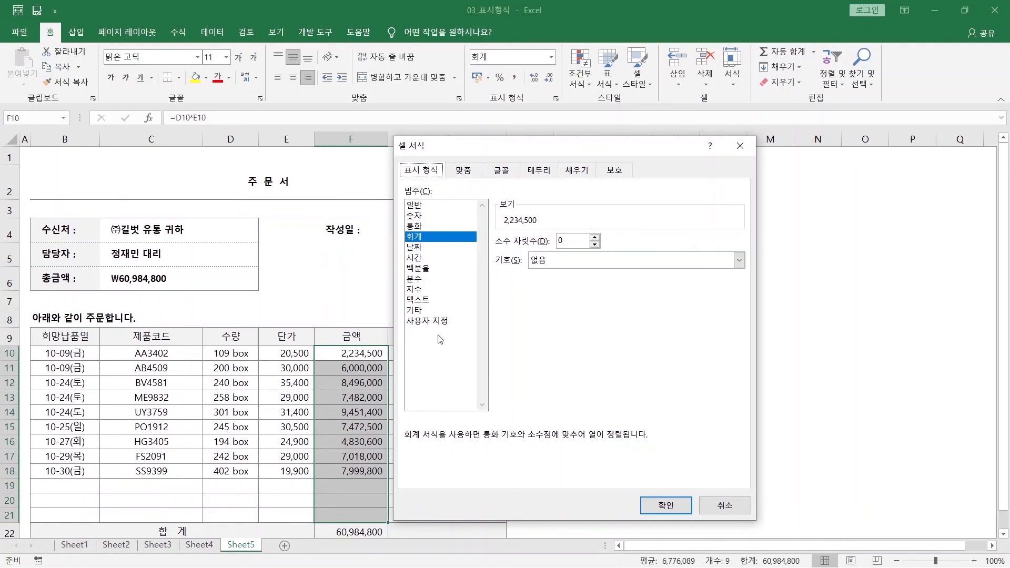
{"action": "left_click", "coordinate": [440, 321]}
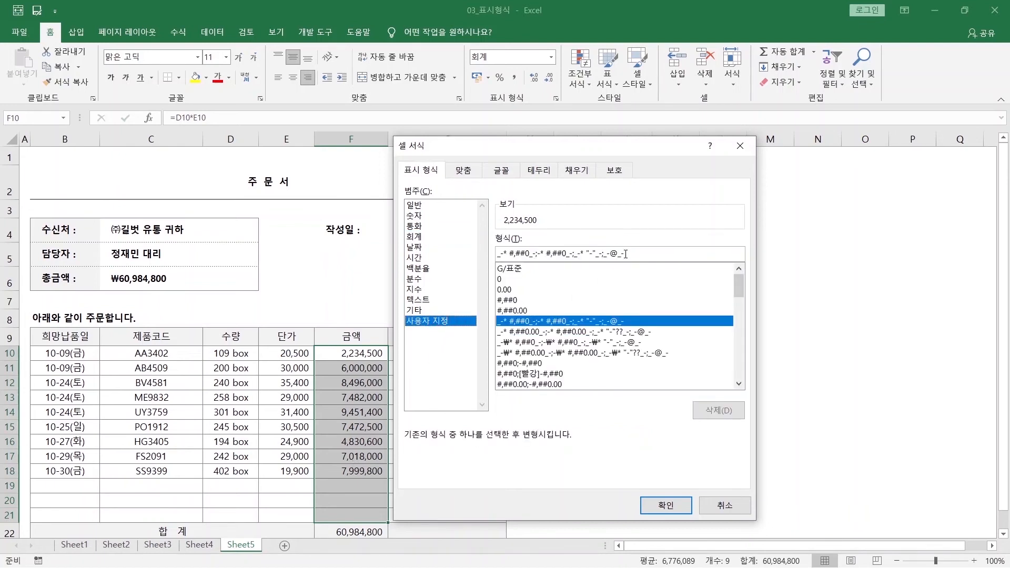
{"action": "left_click_drag", "start_coordinate": [625, 254], "coordinate": [498, 245]}
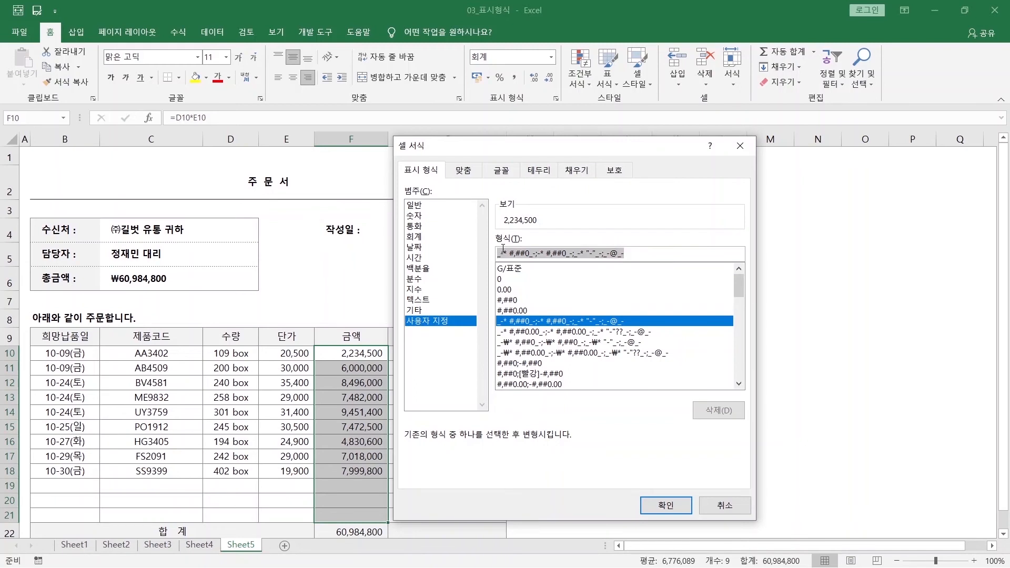
{"action": "key", "text": "BackSpace"}
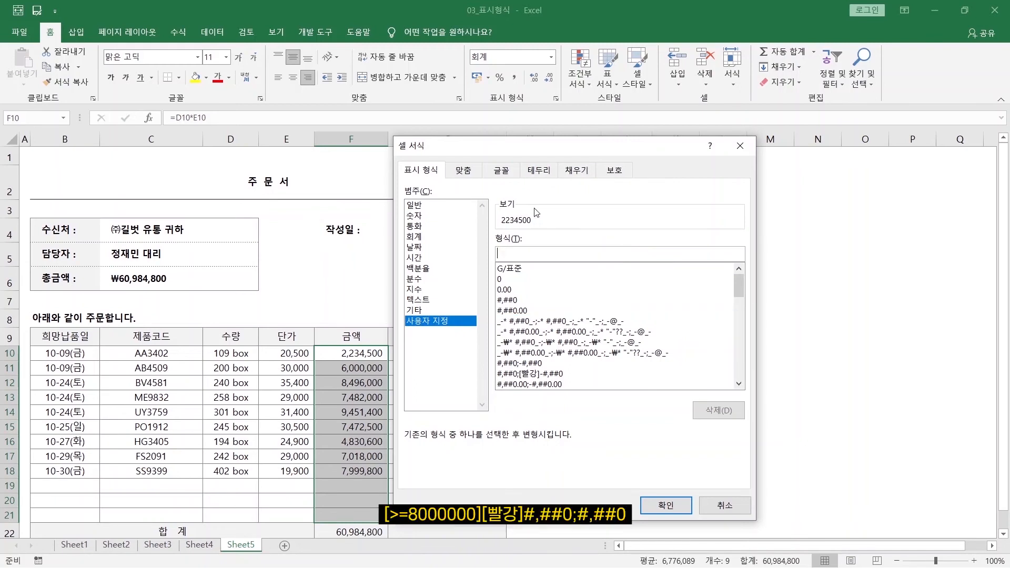
Apply the custom number format [>=8000000][빨강]#,##0;#,##0 to the selected amounts and inspect cells F12 and F14
{"action": "type", "text": "[>=8000000]"}
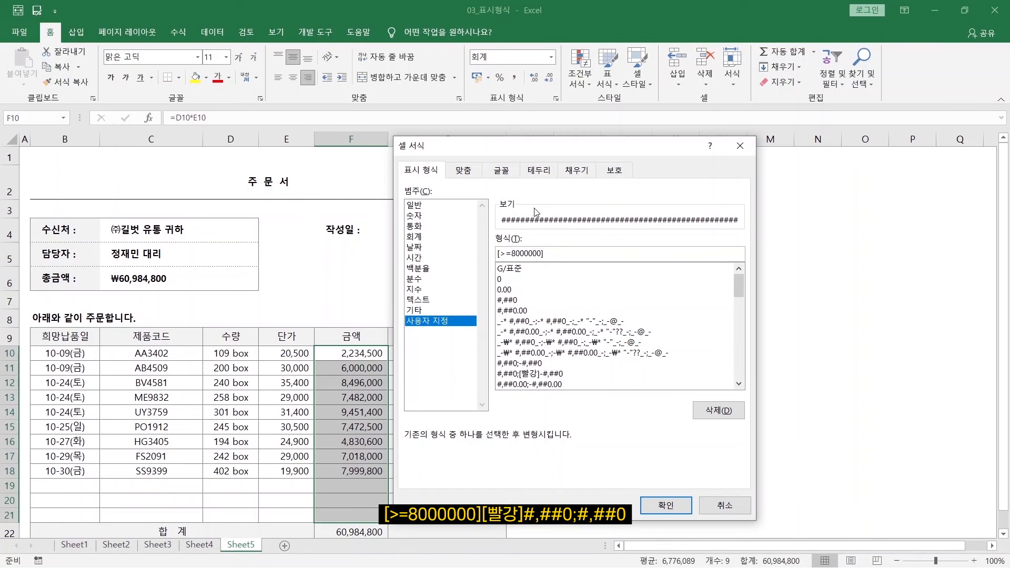
{"action": "type", "text": "[Q"}
{"action": "key", "text": "BackSpace"}
{"action": "type", "text": "빨가"}
{"action": "type", "text": "ㅇ]"}
{"action": "type", "text": "#,##0"}
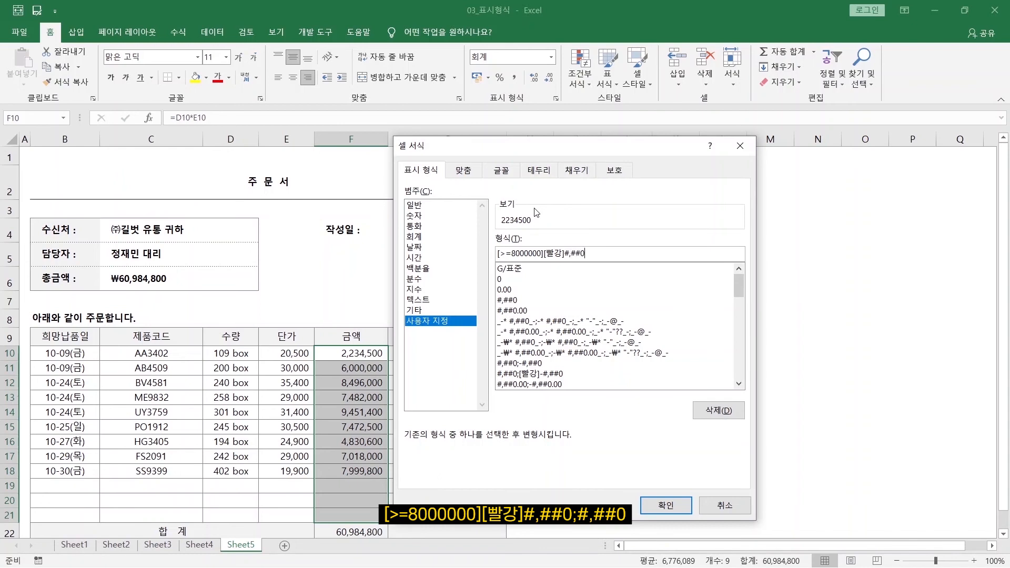
{"action": "type", "text": ";"}
{"action": "type", "text": "#,##0"}
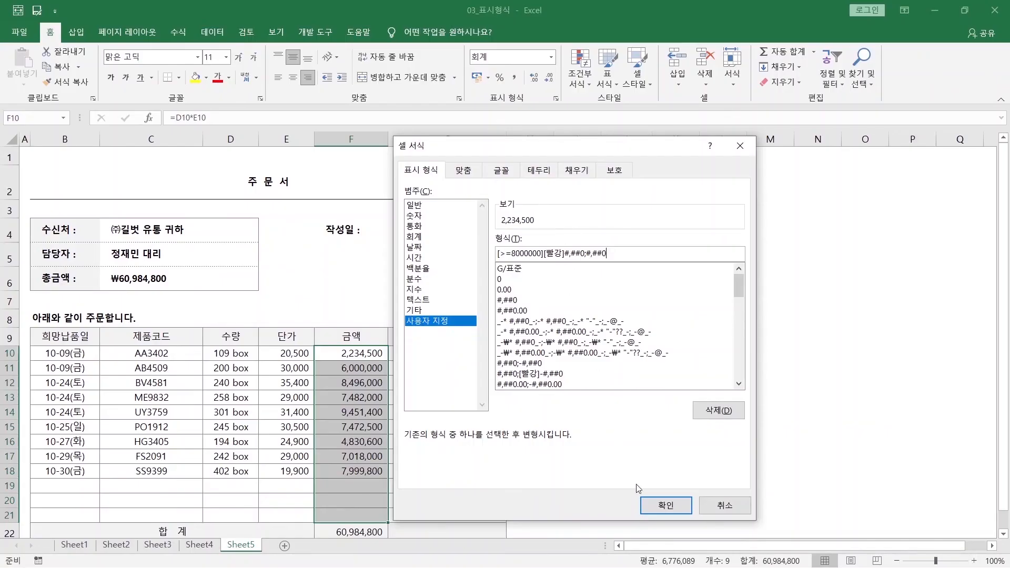
{"action": "left_click", "coordinate": [655, 506]}
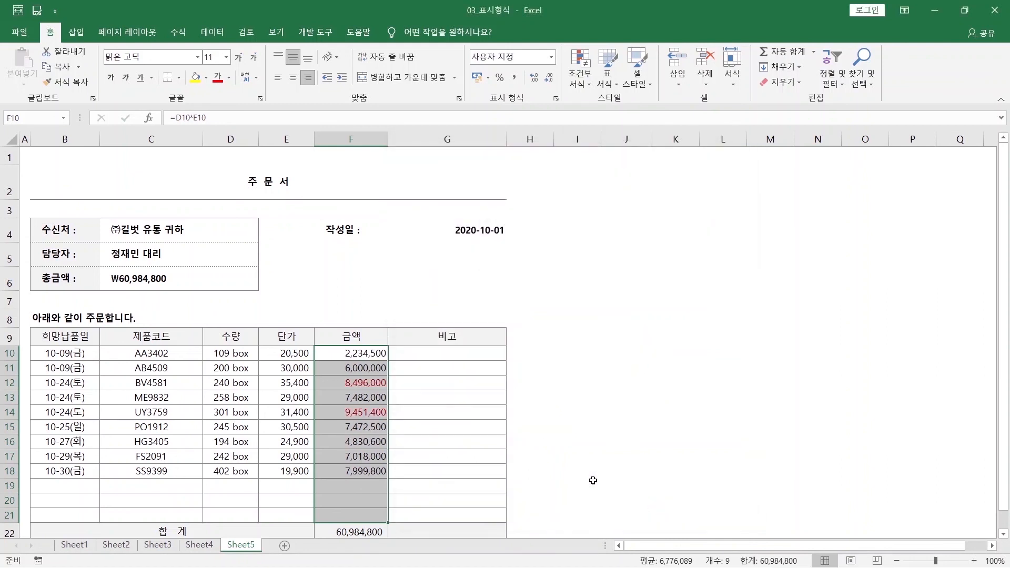
{"action": "left_click", "coordinate": [364, 386]}
{"action": "left_click", "coordinate": [358, 413]}
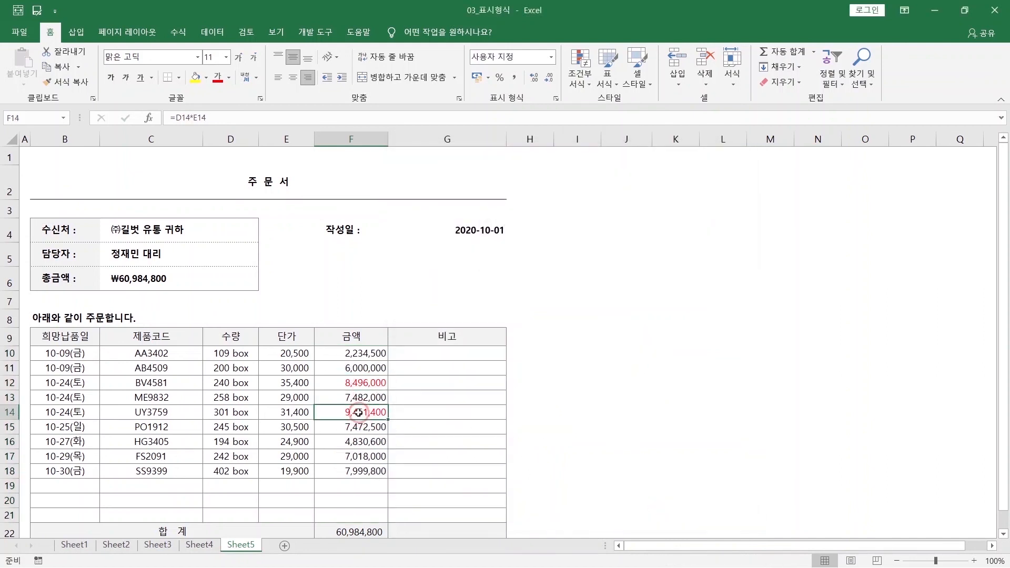